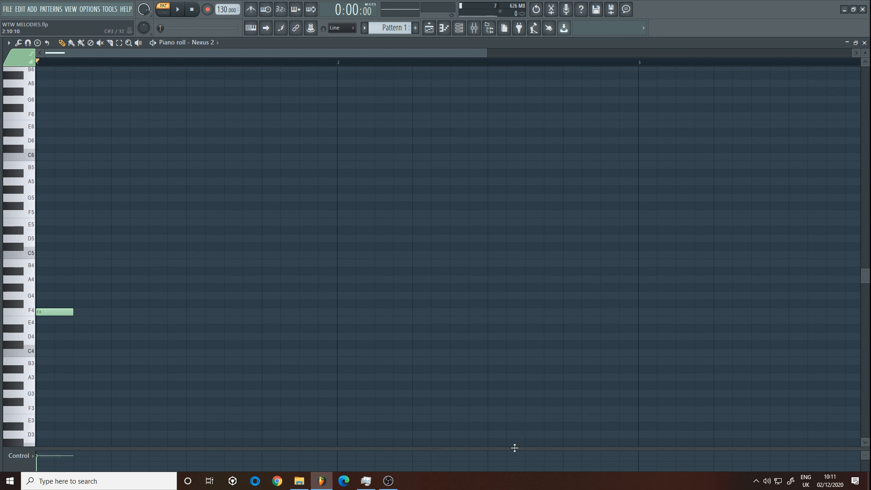
# - Shrink the control lane to enlarge the piano roll's note grid and dismiss the pop-up advert
pyautogui.moveTo(514, 449); pyautogui.dragTo(511, 463)
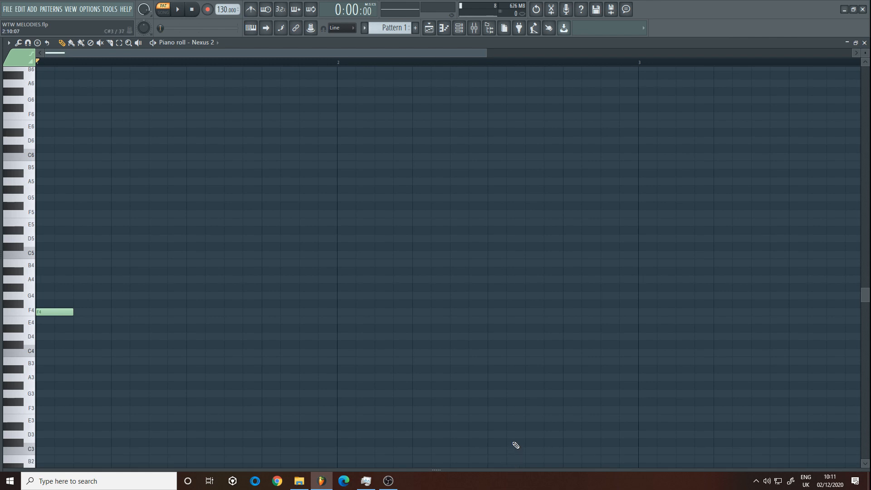
pyautogui.click(339, 320)
pyautogui.rightClick(361, 321)
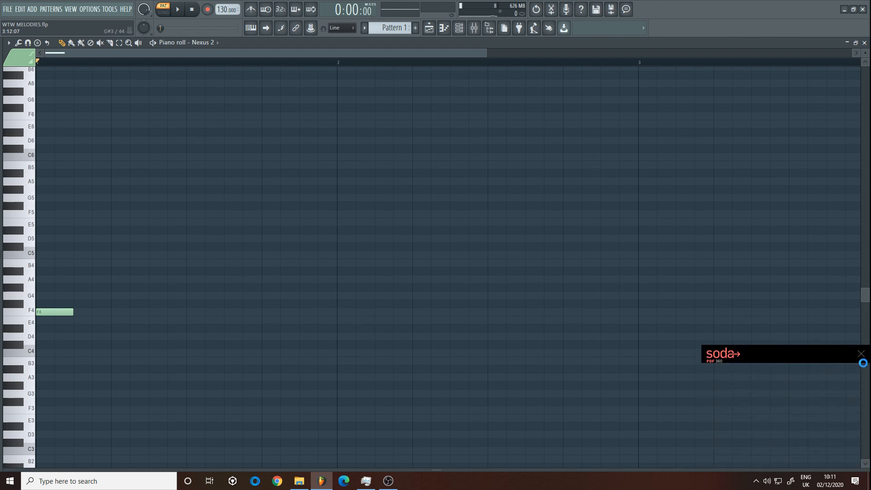
pyautogui.click(861, 352)
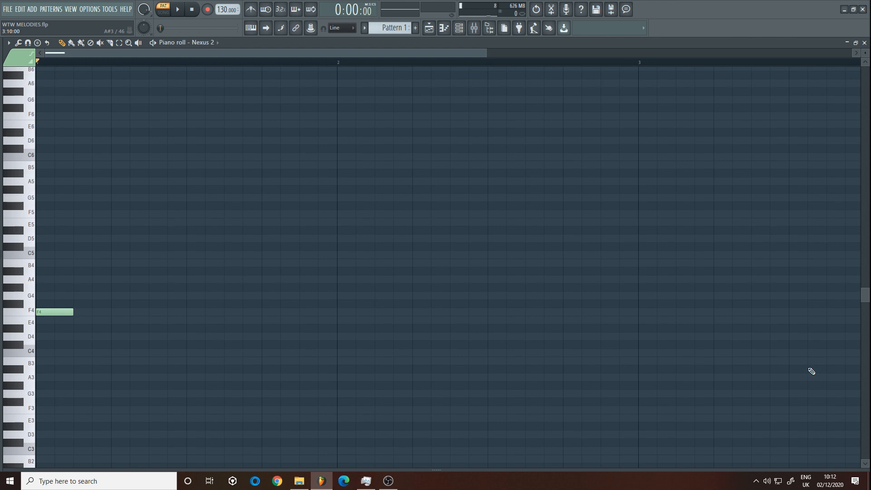
# - Add two more F4 notes in the first half of bar 1, at steps 4 and 7
pyautogui.click(100, 313)
pyautogui.rightClick(109, 314)
pyautogui.click(97, 313)
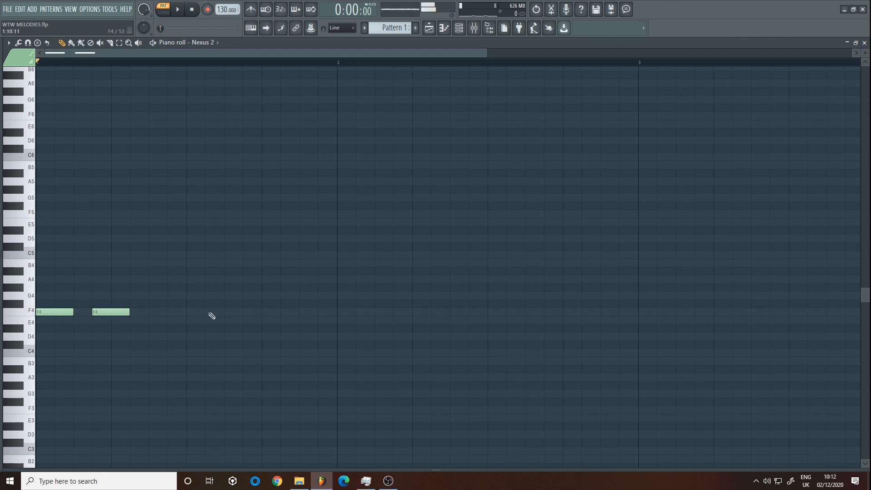
pyautogui.click(161, 315)
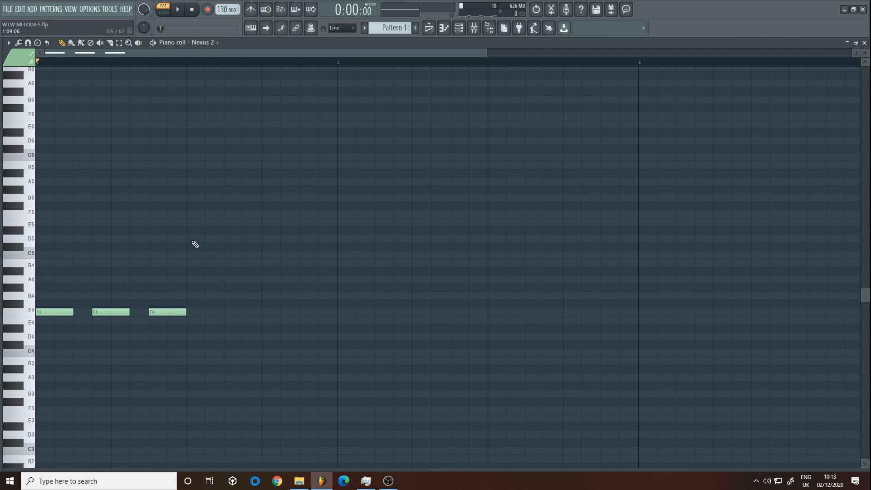
# - Try three C#5 notes at steps 9, 12 and 15 of bar 1 while playing the pattern
pyautogui.press('space')
pyautogui.click(195, 247)
pyautogui.click(257, 247)
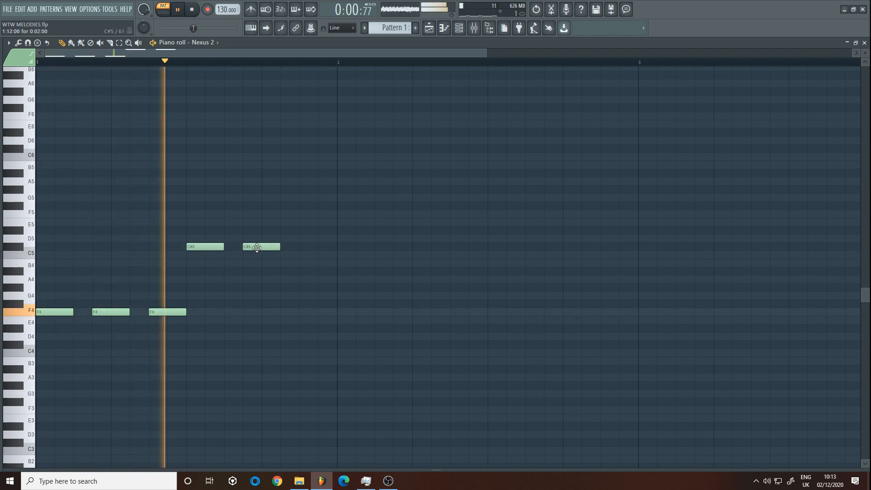
pyautogui.click(309, 247)
pyautogui.press('space')
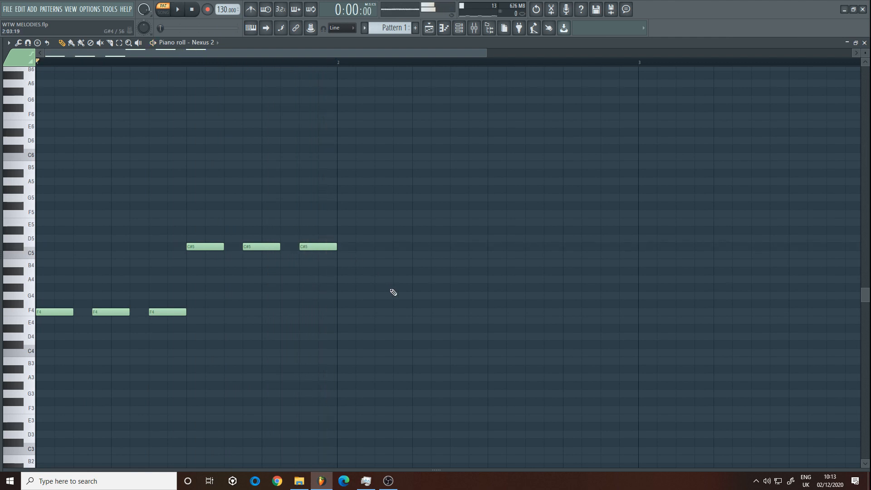
# - Delete the three C#5 notes from the second half of bar 1
pyautogui.click(341, 263)
pyautogui.rightClick(352, 263)
pyautogui.rightClick(196, 247)
pyautogui.rightClick(323, 248)
pyautogui.rightClick(262, 248)
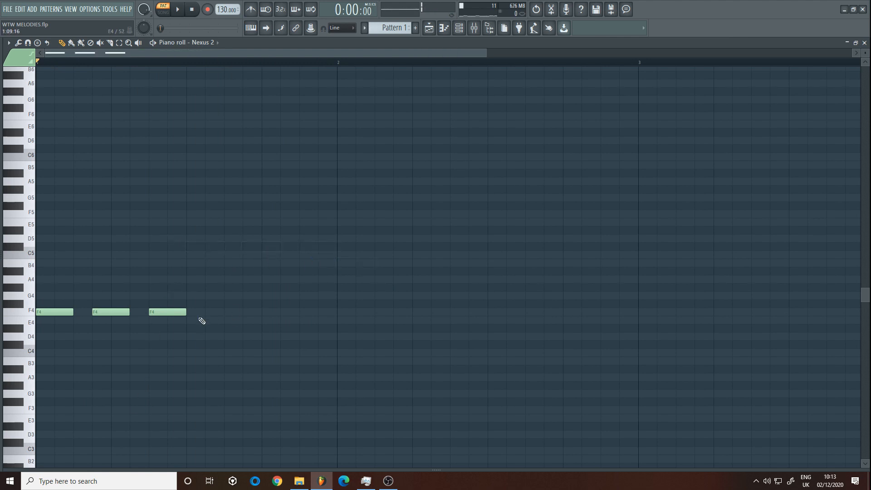
# - Replace the second and third F4 notes with F4 notes at steps 5 and 9 of bar 1
pyautogui.rightClick(111, 312)
pyautogui.rightClick(159, 312)
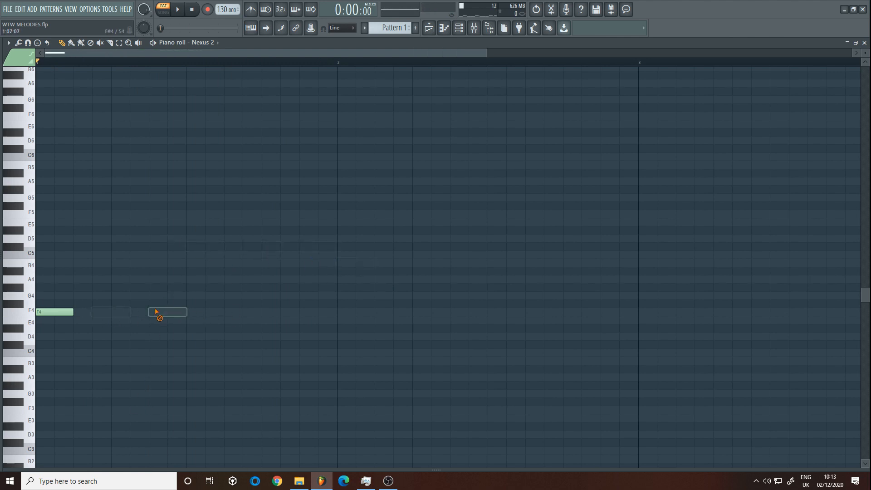
pyautogui.click(114, 313)
pyautogui.click(212, 313)
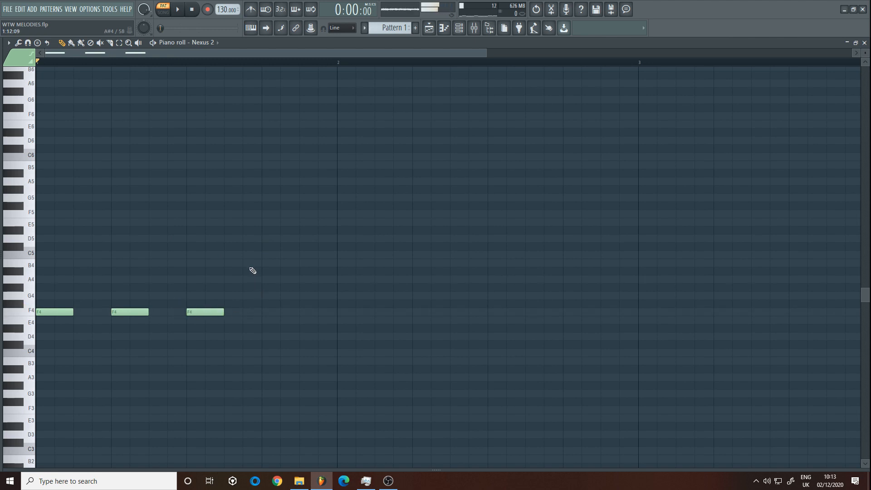
# - Try a C#5 at step 13 and a C5 at step 15 of bar 1, and play the pattern
pyautogui.click(270, 246)
pyautogui.click(315, 255)
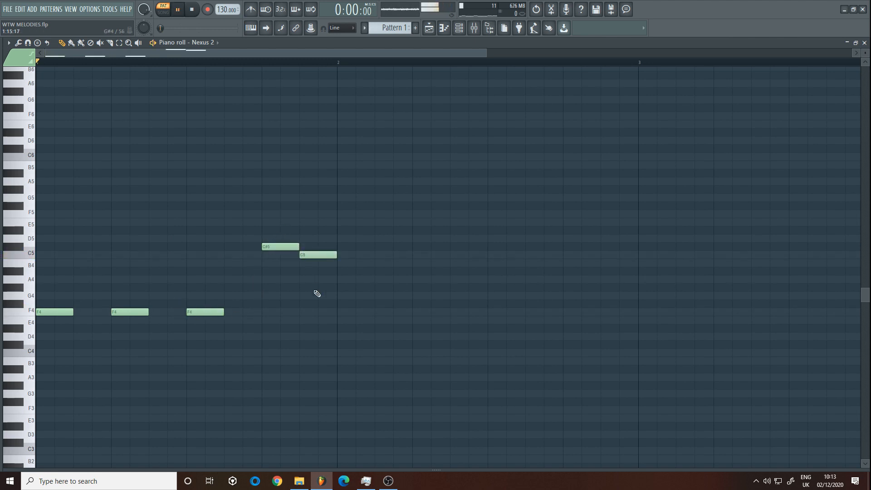
pyautogui.press('space')
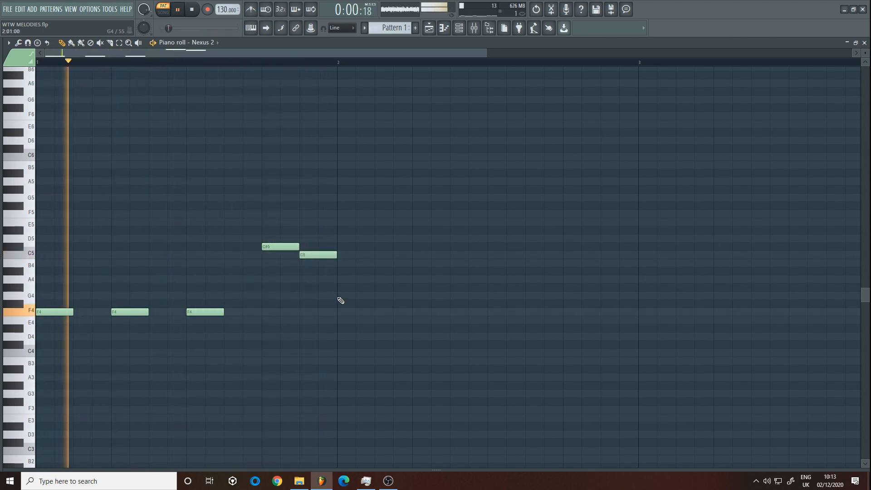
pyautogui.press('space')
# - Remove the C#5 and C5 notes and return the second and third F4 notes to steps 4 and 7
pyautogui.rightClick(303, 254)
pyautogui.rightClick(290, 247)
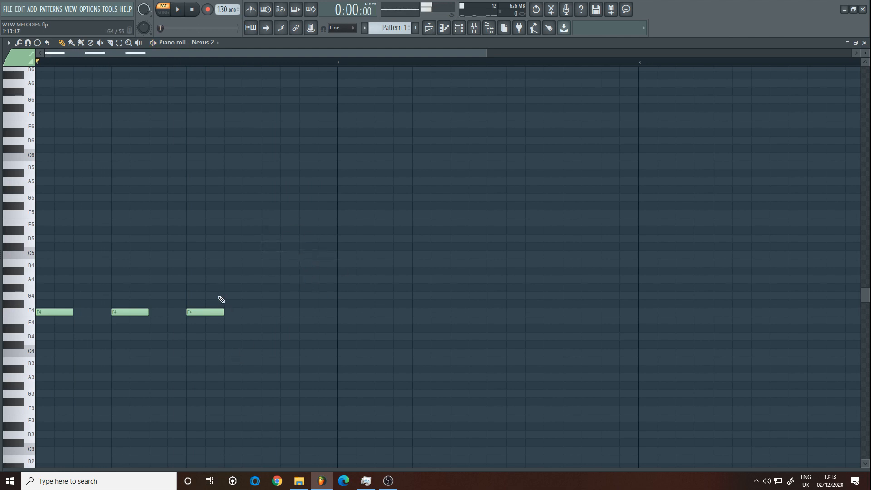
pyautogui.rightClick(213, 313)
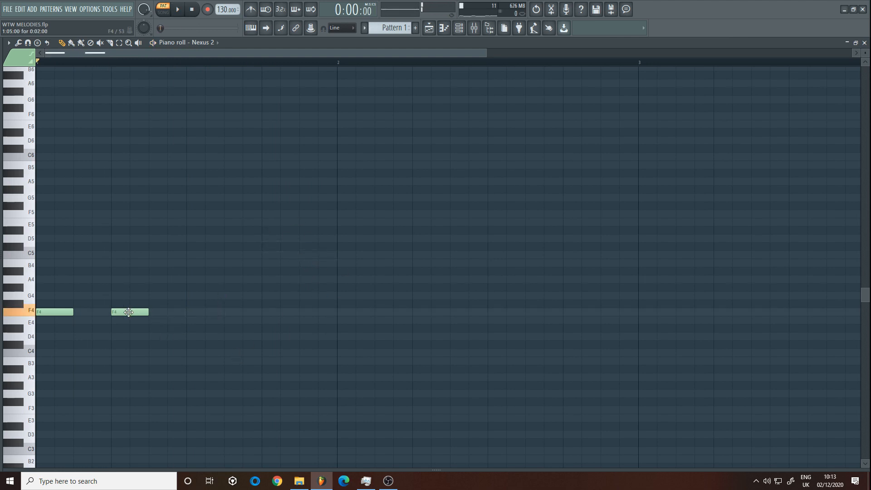
pyautogui.moveTo(129, 312); pyautogui.dragTo(109, 312)
pyautogui.click(166, 312)
# - Add three C#5 notes at steps 9, 12 and 15 of bar 1 and play the pattern
pyautogui.click(189, 271)
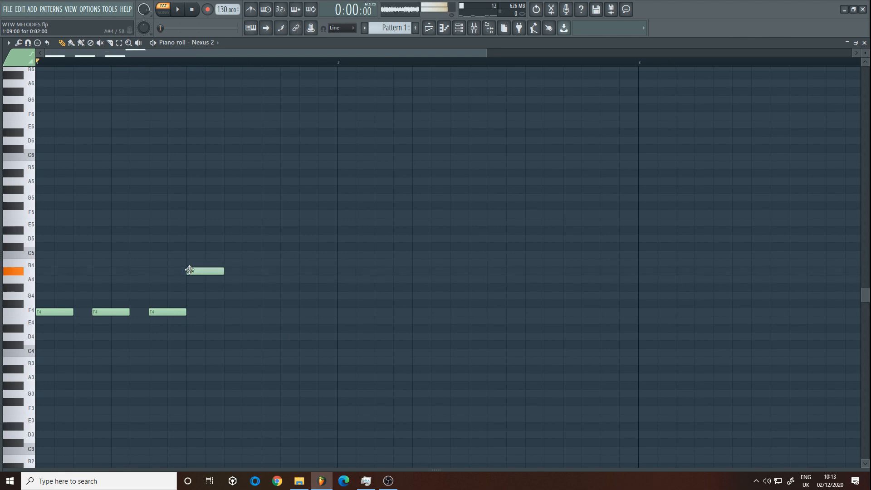
pyautogui.moveTo(189, 270); pyautogui.dragTo(189, 245)
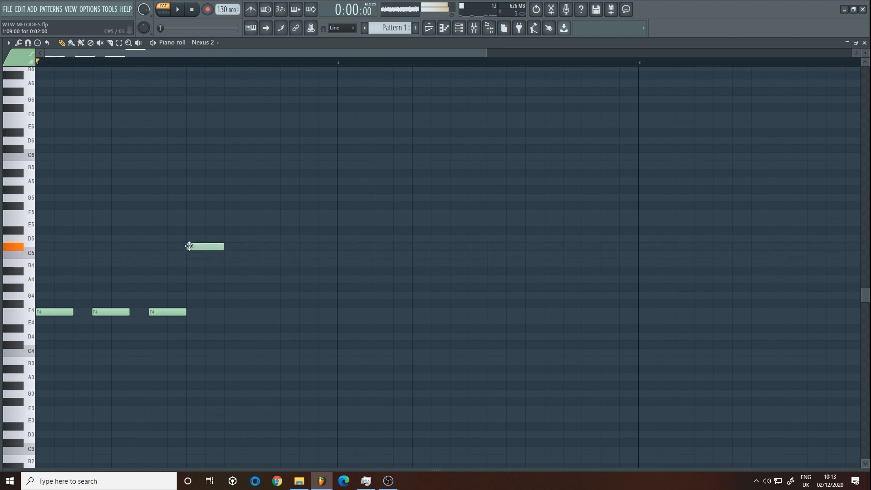
pyautogui.click(245, 247)
pyautogui.click(304, 245)
pyautogui.press('space')
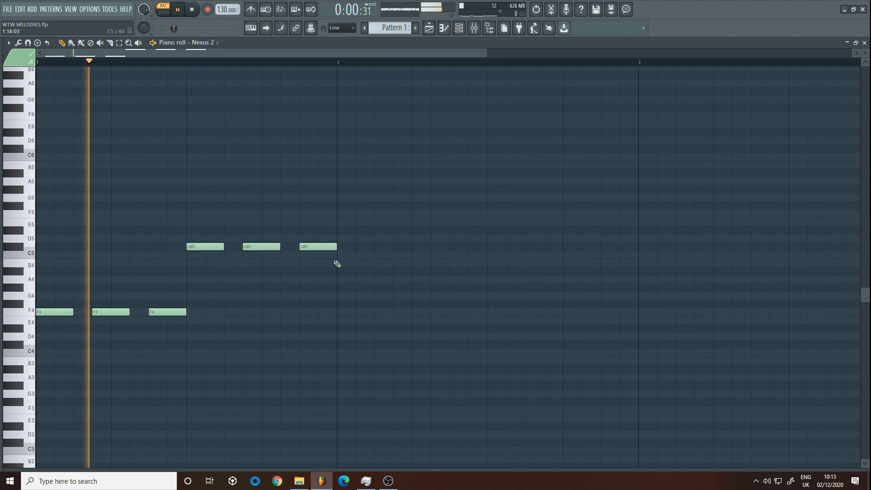
# - Add three G#4 notes at steps 1, 4 and 7 of bar 2
pyautogui.click(342, 288)
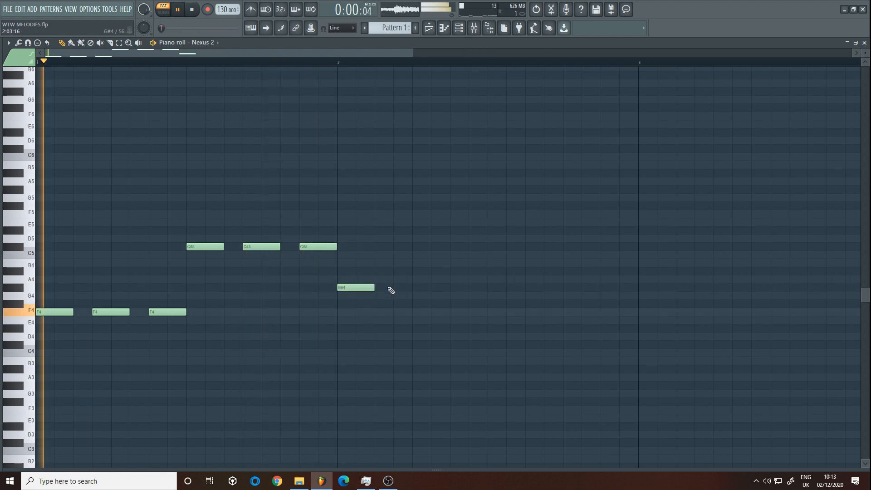
pyautogui.click(394, 288)
pyautogui.click(455, 288)
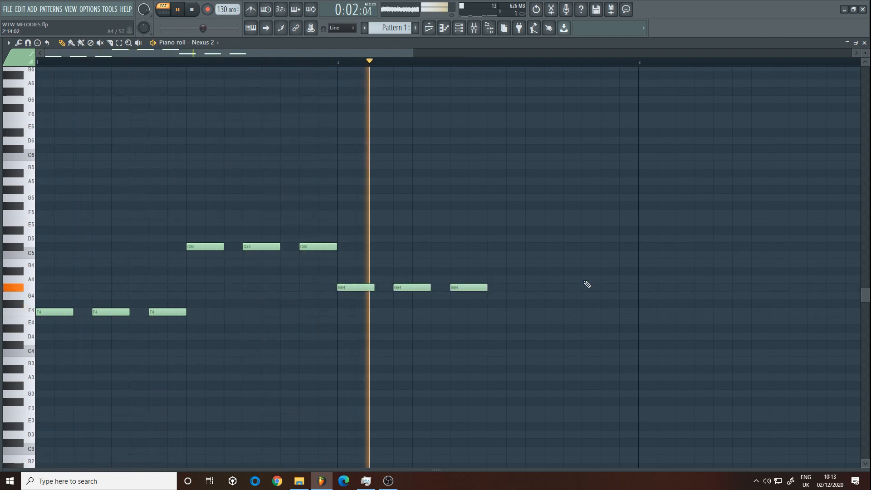
pyautogui.press('space')
# - Add three A#4 notes at steps 9, 12 and 15 of bar 2 during playback
pyautogui.click(499, 254)
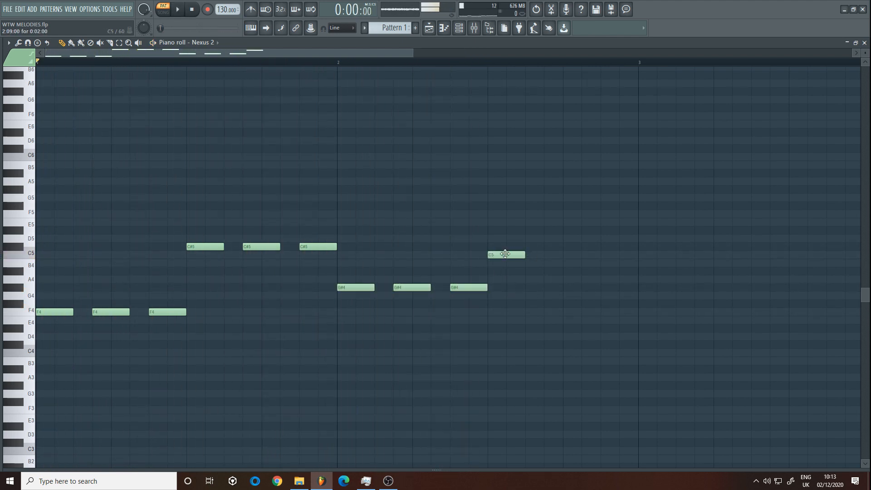
pyautogui.press('space')
pyautogui.moveTo(511, 252); pyautogui.dragTo(511, 271)
pyautogui.click(550, 271)
pyautogui.click(605, 271)
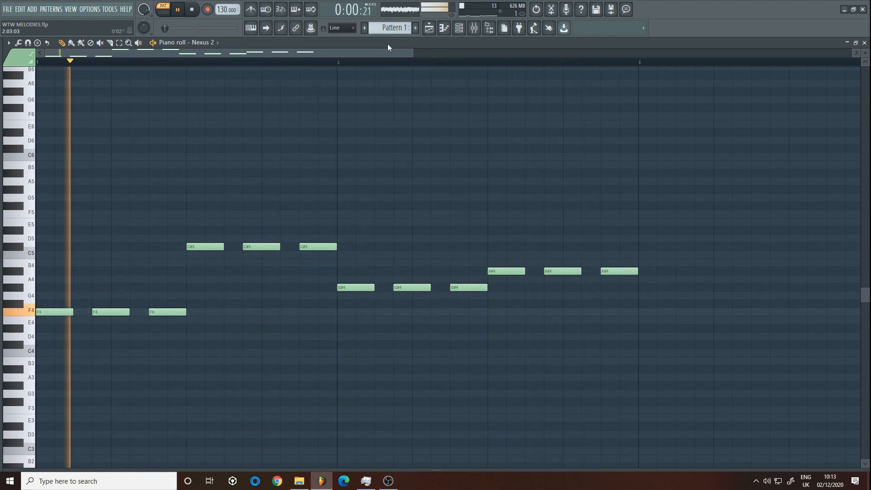
# - Select the whole two-bar melody and duplicate it into bars 3 and 4
pyautogui.moveTo(413, 54); pyautogui.dragTo(747, 54)
pyautogui.press('space')
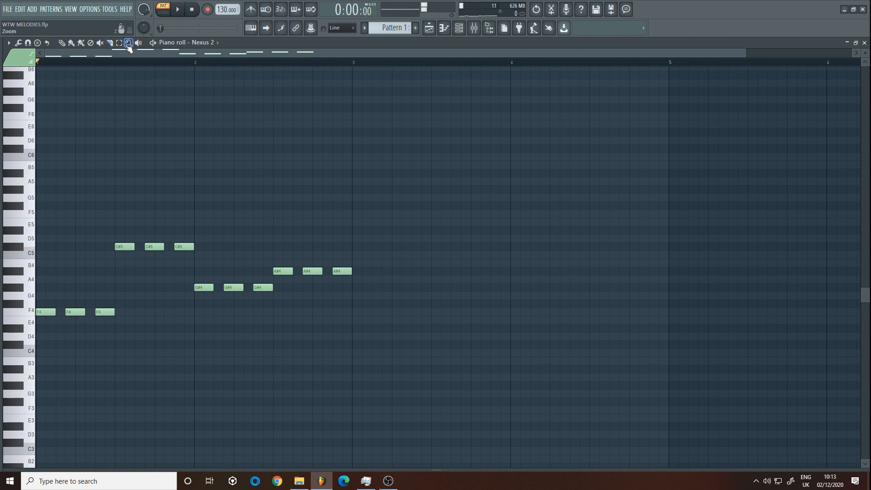
pyautogui.moveTo(527, 423); pyautogui.dragTo(37, 107)
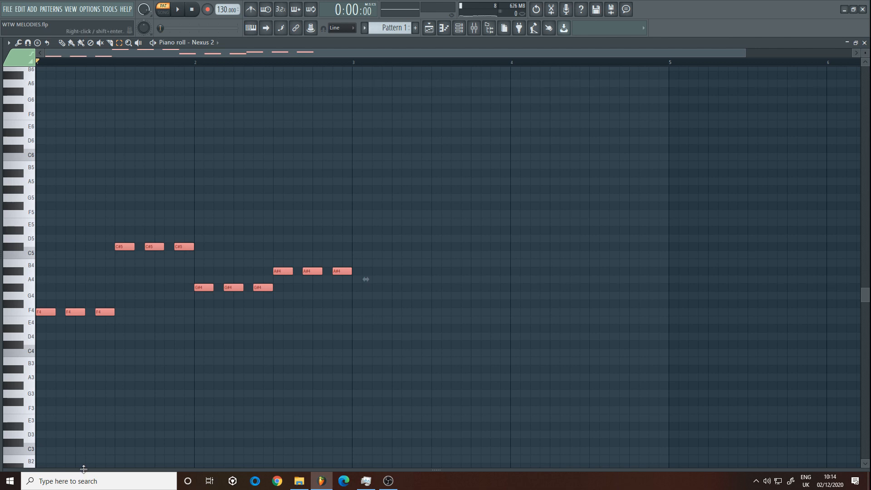
pyautogui.click(62, 42)
pyautogui.scroll(-3, 101, 403)
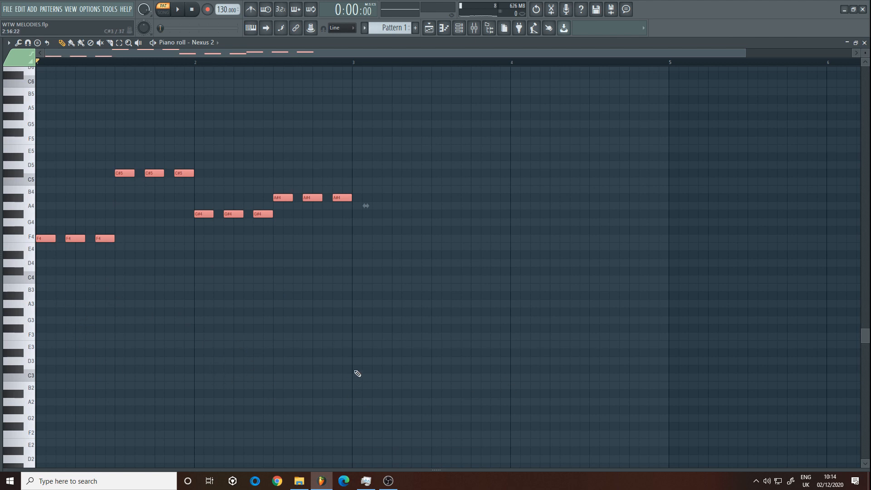
pyautogui.moveTo(45, 238); pyautogui.dragTo(361, 241)
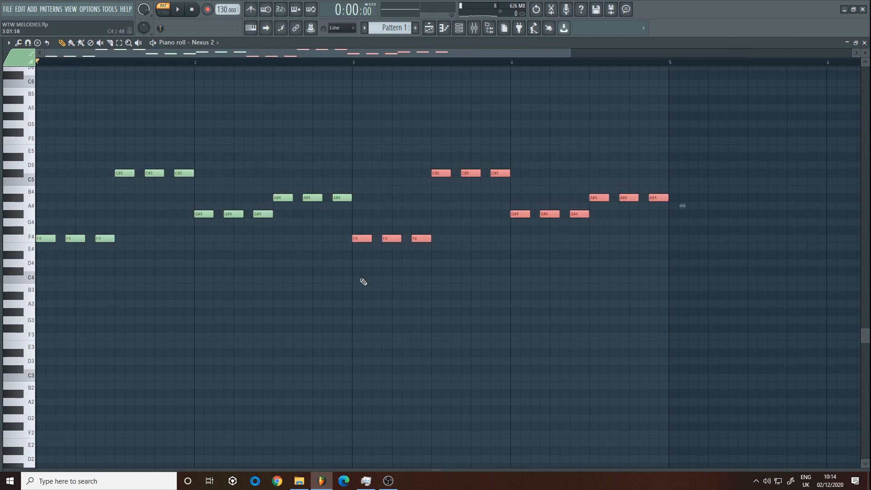
# - Add bass notes below the melody, C#4 at the start of bar 1 and A#3 at the start of bar 2, and play the pattern
pyautogui.click(45, 275)
pyautogui.press('space')
pyautogui.press('space')
pyautogui.moveTo(46, 274)
pyautogui.mouseDown()
pyautogui.moveTo(46, 282)
pyautogui.moveTo(45, 272)
pyautogui.mouseUp()
pyautogui.press('space')
pyautogui.click(196, 296)
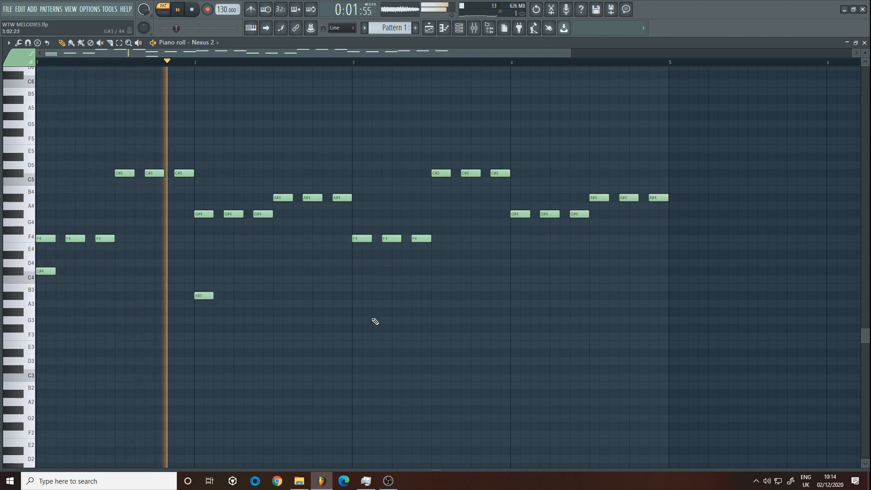
pyautogui.press('space')
pyautogui.press('space')
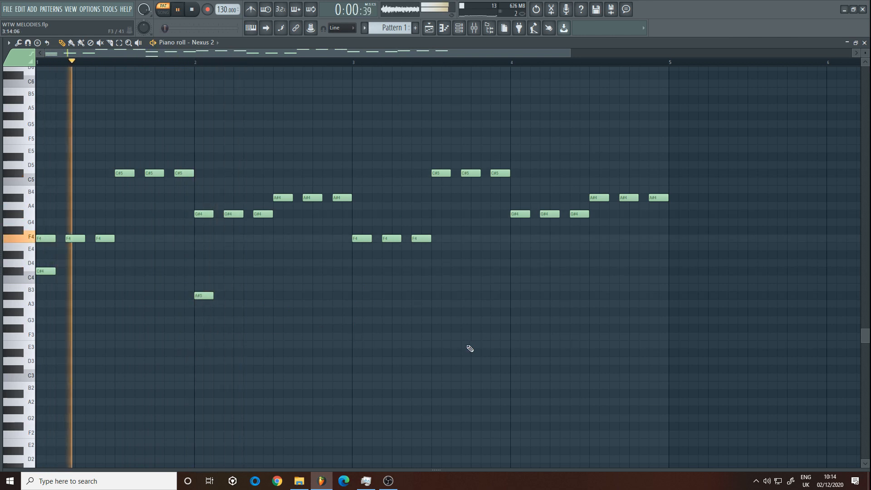
# - Add F3 bass notes at the start of bars 3 and 4 and a G#3 halfway through bar 4
pyautogui.click(360, 354)
pyautogui.moveTo(360, 351); pyautogui.dragTo(360, 336)
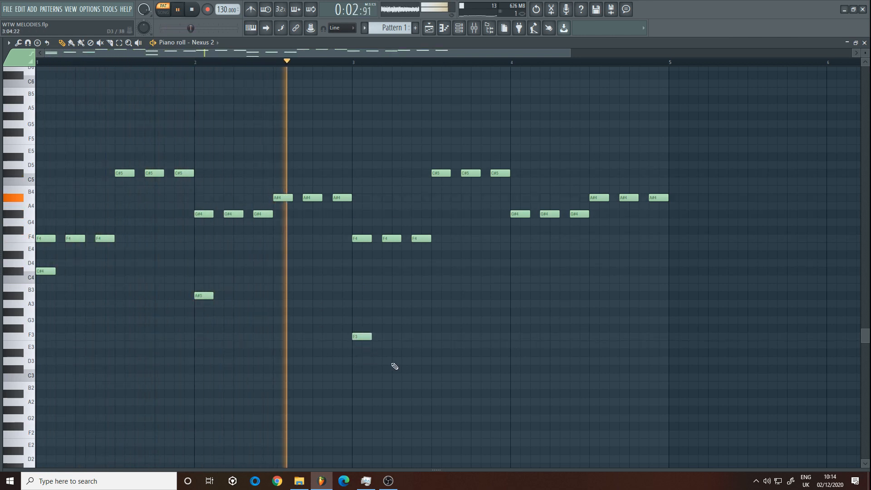
pyautogui.click(514, 337)
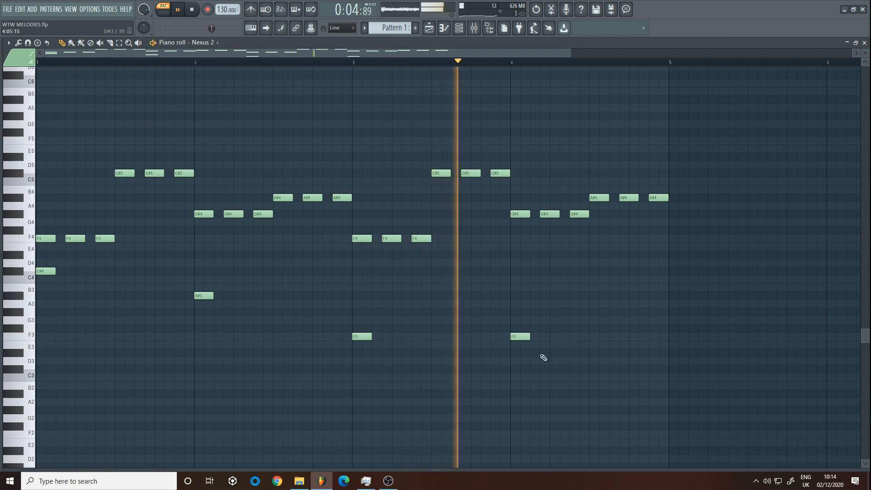
pyautogui.click(595, 320)
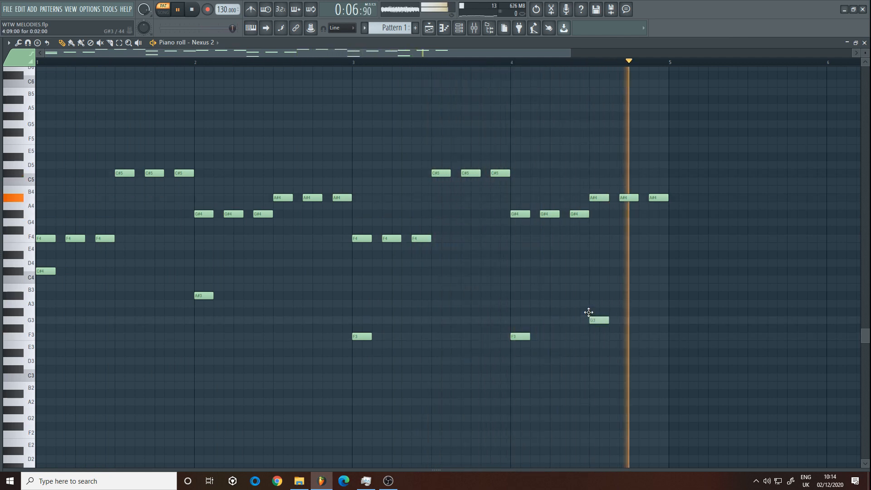
pyautogui.moveTo(589, 313); pyautogui.dragTo(590, 313)
pyautogui.press('space')
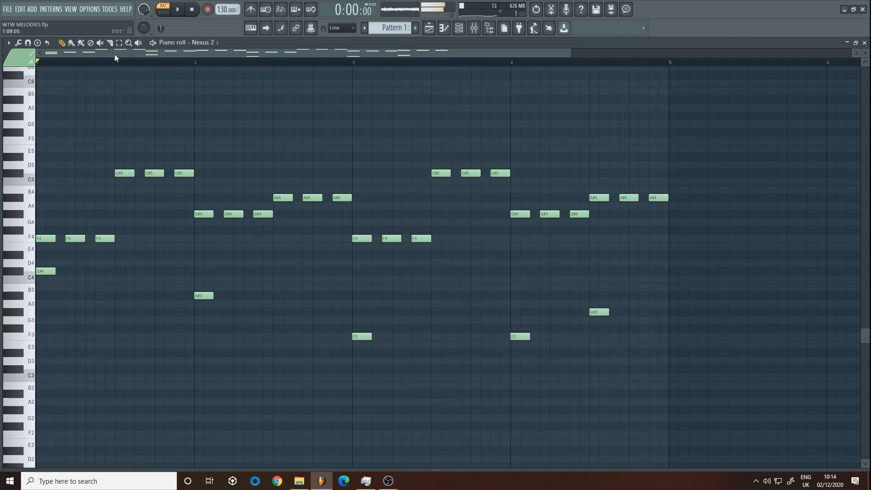
# - Select the five bass notes and lower them by one octave
pyautogui.moveTo(44, 272); pyautogui.dragTo(737, 355)
pyautogui.hotkey('ctrl', 'Down')
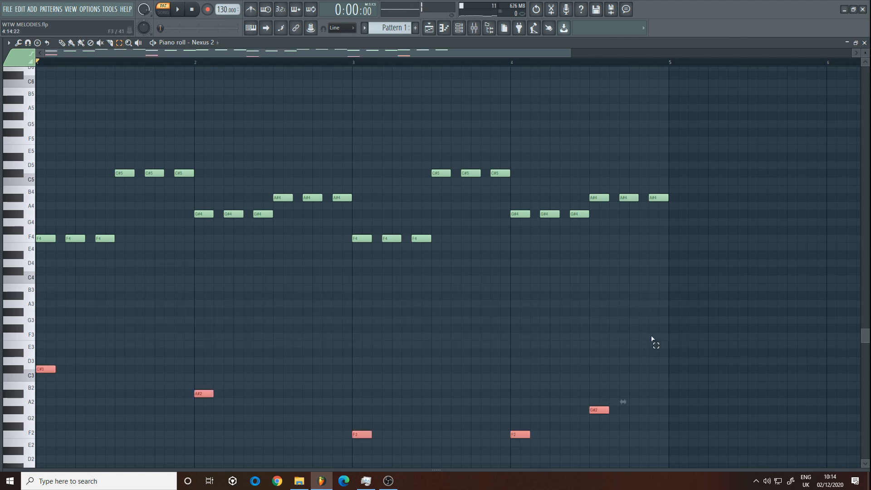
# - Select all the melody notes, raise them by one octave, and play the pattern
pyautogui.moveTo(755, 299); pyautogui.dragTo(4, 4)
pyautogui.hotkey('ctrl', 'Up')
pyautogui.press('space')
pyautogui.moveTo(612, 309); pyautogui.dragTo(844, 261)
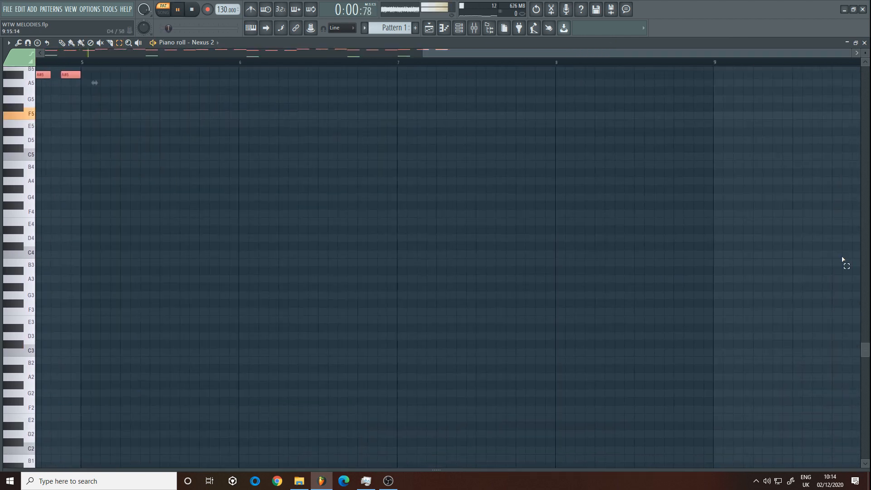
# - Stop playback, select the five bass notes and raise them by one octave
pyautogui.moveTo(732, 52); pyautogui.dragTo(356, 53)
pyautogui.scroll(-3, 570, 290)
pyautogui.press('space')
pyautogui.moveTo(734, 349); pyautogui.dragTo(2, 191)
pyautogui.hotkey('ctrl', 'Up')
# - Fill bar 1 of the bass line with repeated C#4 notes in the melody's rhythm, starting playback along the way
pyautogui.scroll(5, 210, 206)
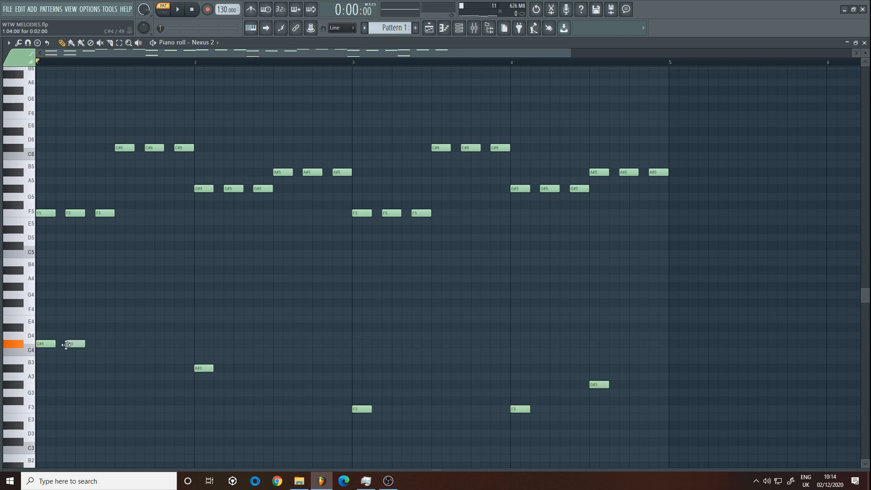
pyautogui.click(72, 344)
pyautogui.click(98, 345)
pyautogui.press('space')
pyautogui.moveTo(129, 346); pyautogui.dragTo(153, 346)
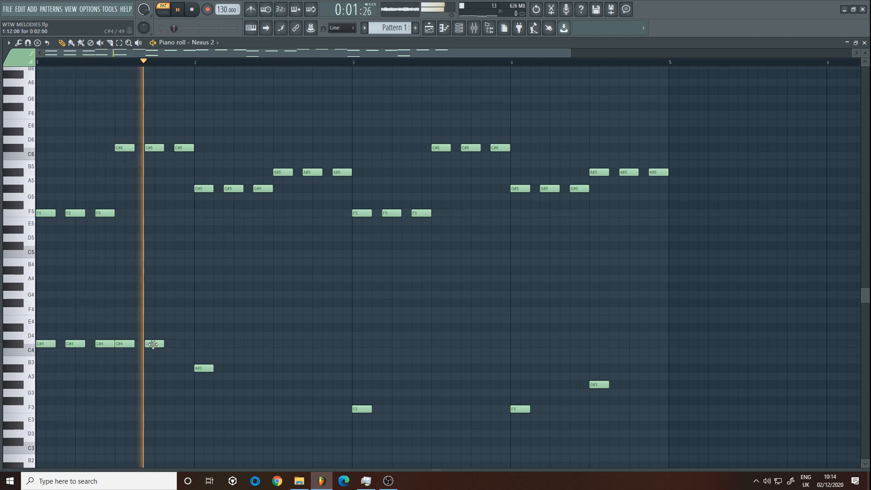
pyautogui.click(176, 345)
# - Fill the rest of bar 2's bass line with repeated A#3 notes in the melody's rhythm
pyautogui.click(227, 368)
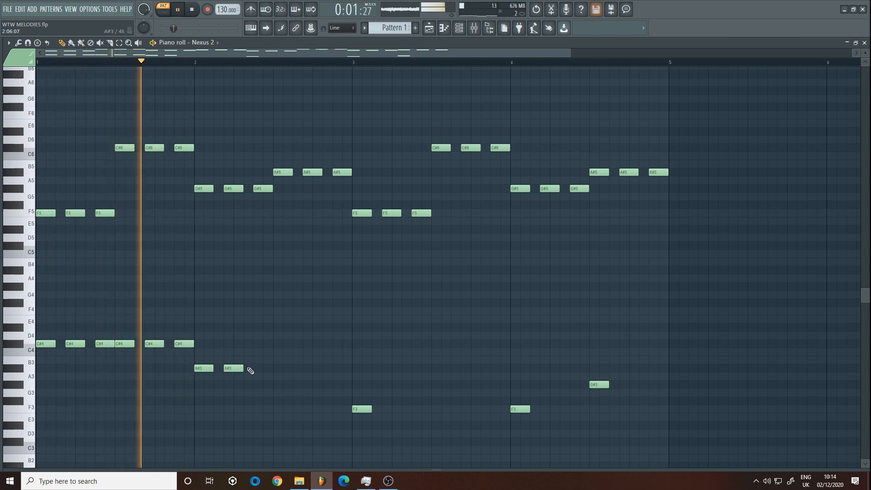
pyautogui.click(257, 368)
pyautogui.click(277, 368)
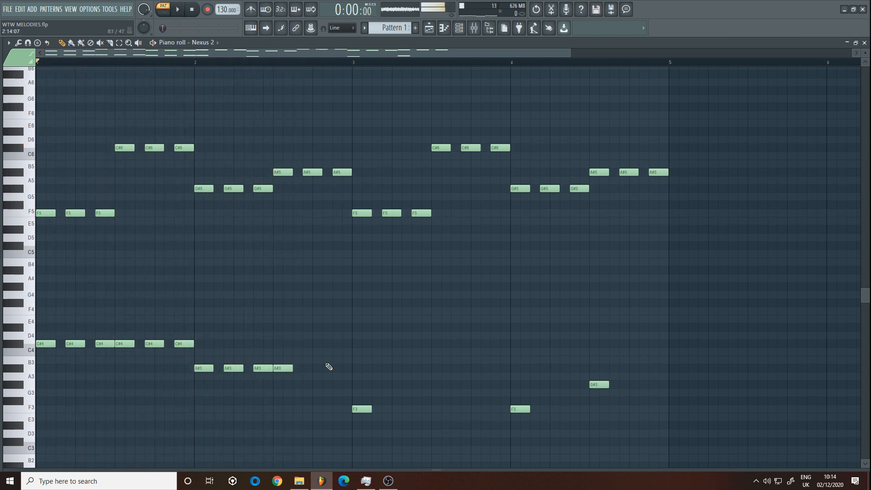
pyautogui.click(311, 368)
pyautogui.click(341, 368)
# - Fill the rest of bar 3's bass line with repeated F3 notes in the melody's rhythm
pyautogui.click(388, 410)
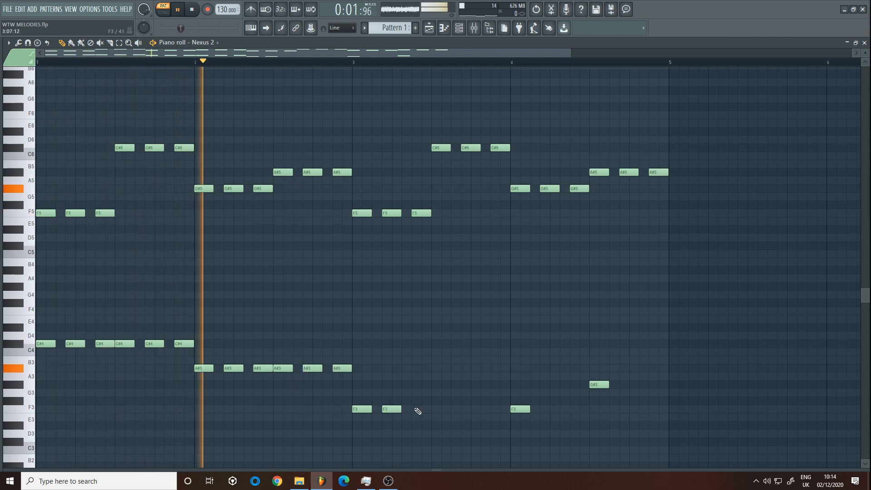
pyautogui.click(417, 409)
pyautogui.click(435, 410)
pyautogui.click(464, 410)
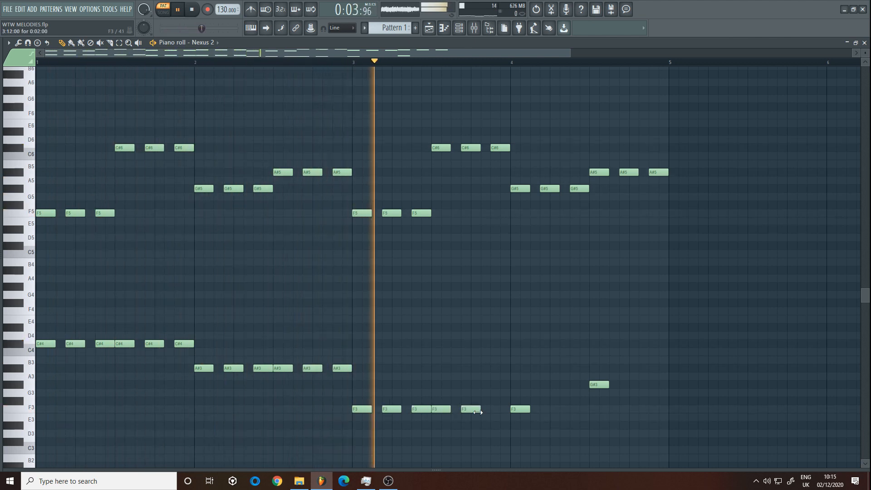
pyautogui.click(493, 410)
# - Complete bar 4's bass line with two more F3 notes and two more G#3 notes, then stop playback
pyautogui.click(546, 410)
pyautogui.click(576, 410)
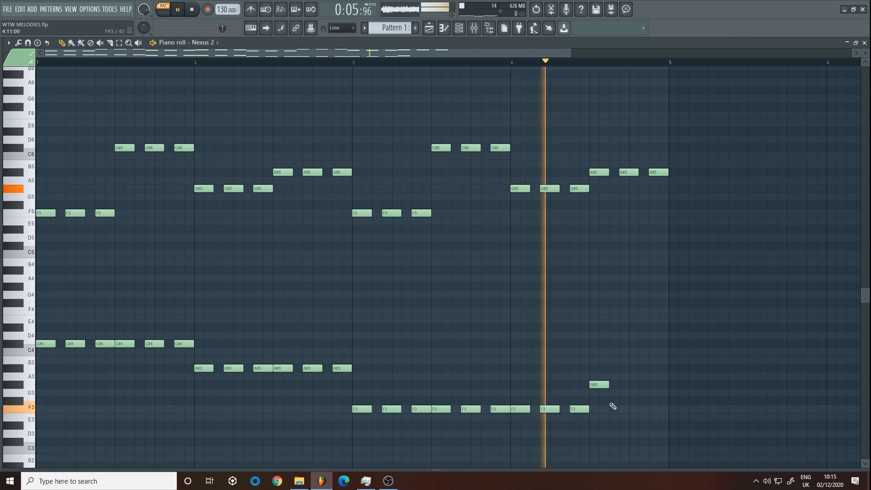
pyautogui.click(622, 386)
pyautogui.click(652, 385)
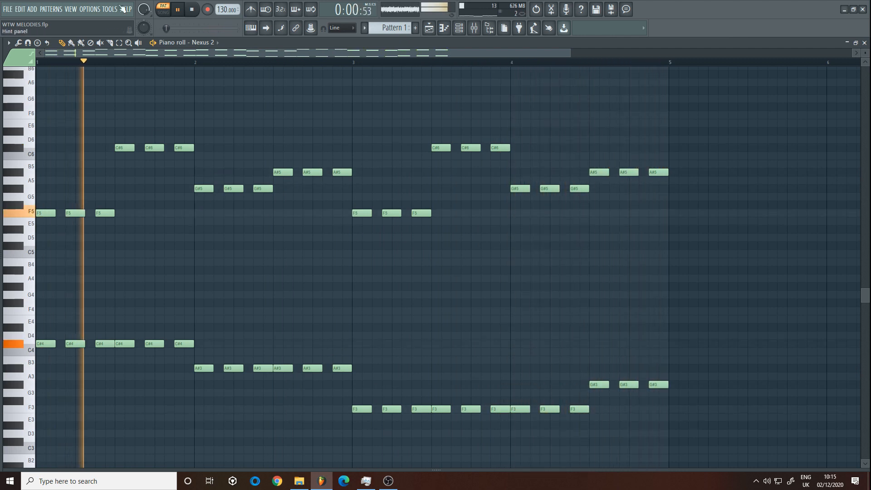
pyautogui.press('space')
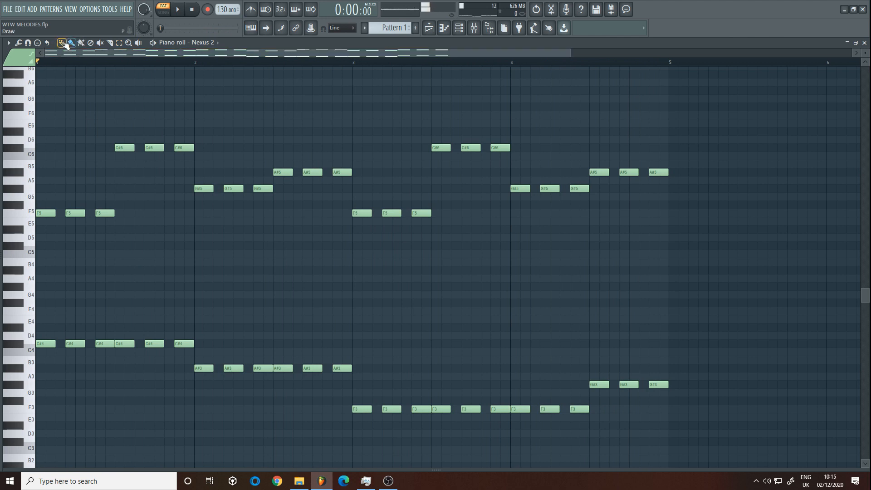
# - Duplicate all the bass notes seven semitones higher, so bar 1's copies start on G#4, and play the pattern
pyautogui.click(120, 42)
pyautogui.moveTo(750, 456); pyautogui.dragTo(7, 334)
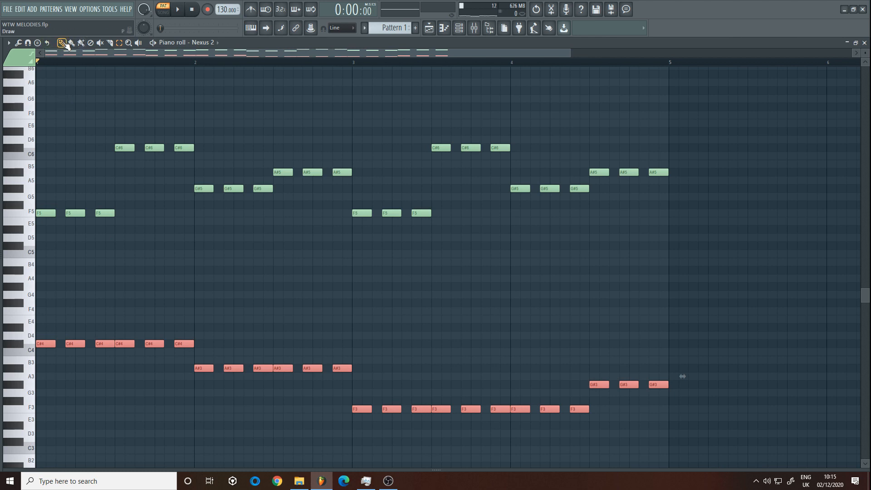
pyautogui.moveTo(41, 344)
pyautogui.mouseDown()
pyautogui.moveTo(37, 300)
pyautogui.moveTo(35, 351)
pyautogui.moveTo(38, 289)
pyautogui.mouseUp()
pyautogui.press('space')
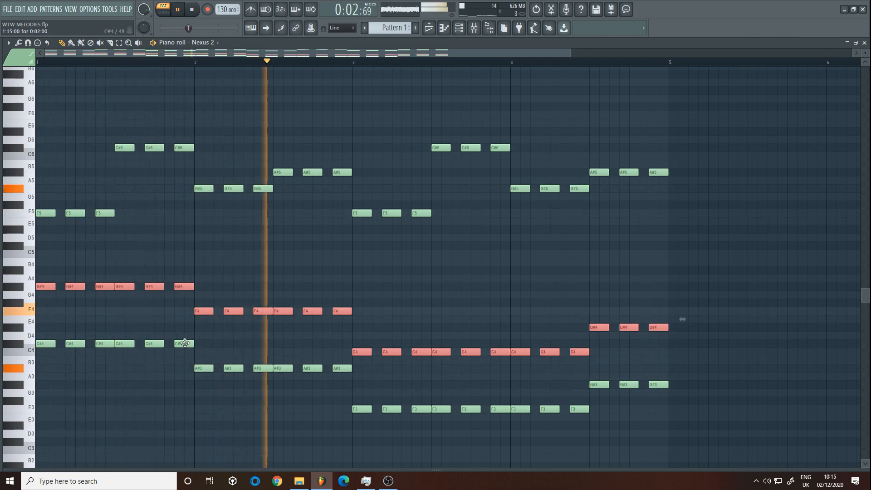
pyautogui.press('space')
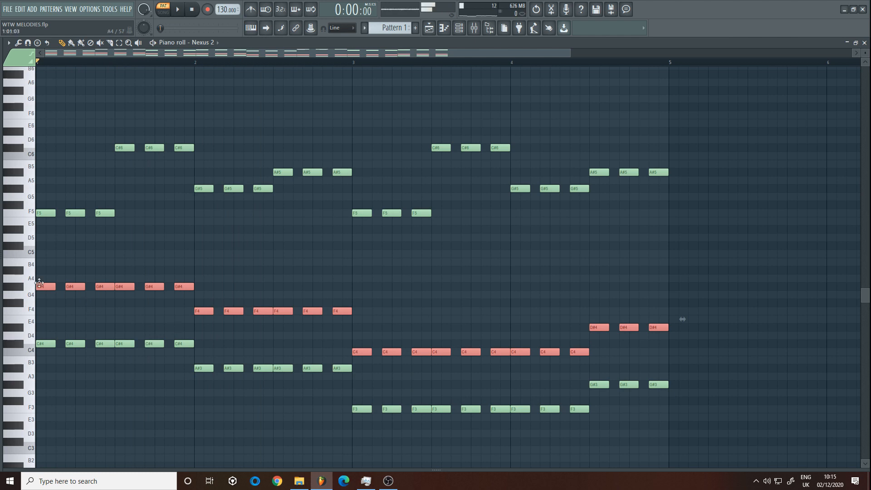
pyautogui.moveTo(42, 289)
pyautogui.mouseDown()
pyautogui.moveTo(42, 344)
pyautogui.moveTo(39, 283)
pyautogui.moveTo(40, 295)
pyautogui.mouseUp()
pyautogui.press('space')
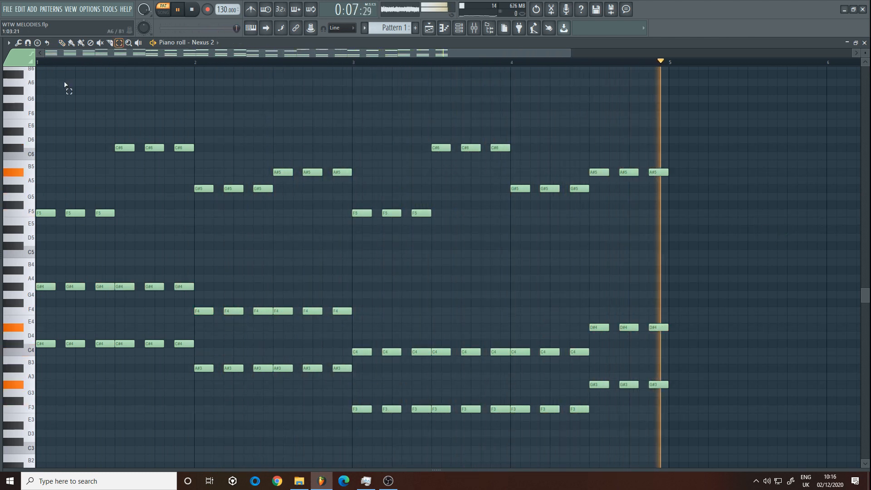
# - Stop playback and select the duplicated upper row of bass notes across the four bars
pyautogui.press('space')
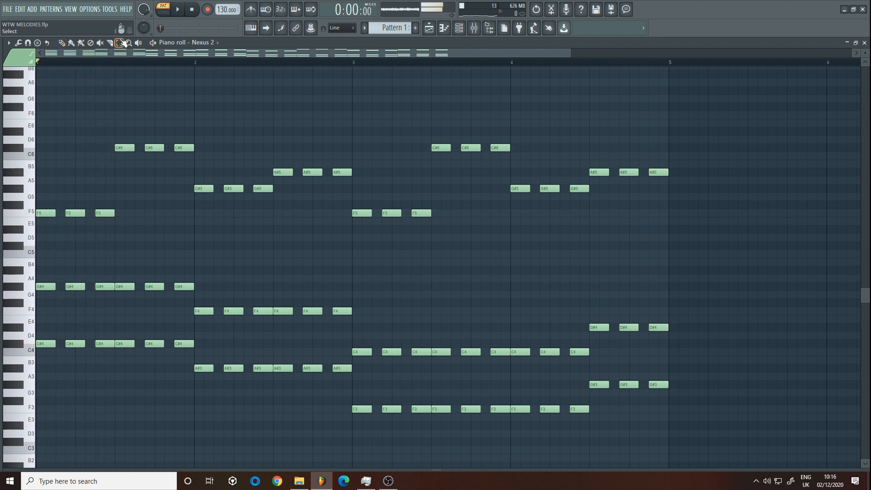
pyautogui.doubleClick(51, 286)
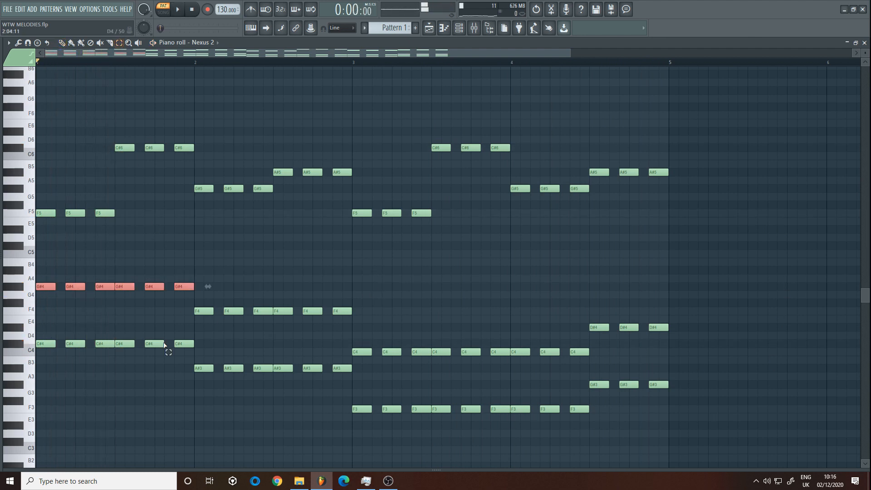
pyautogui.moveTo(192, 318); pyautogui.dragTo(192, 319)
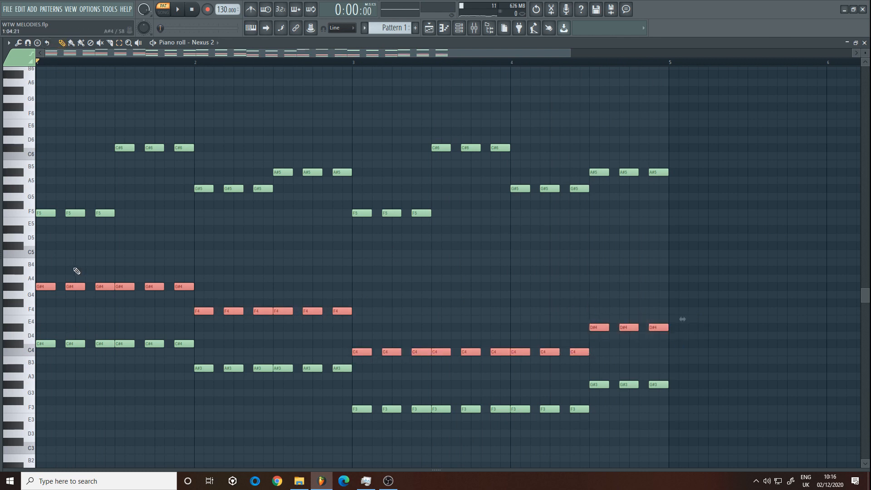
# - Try C#5 and B4 as third chord notes at the start of bar 1, playing the B4 version
pyautogui.click(45, 246)
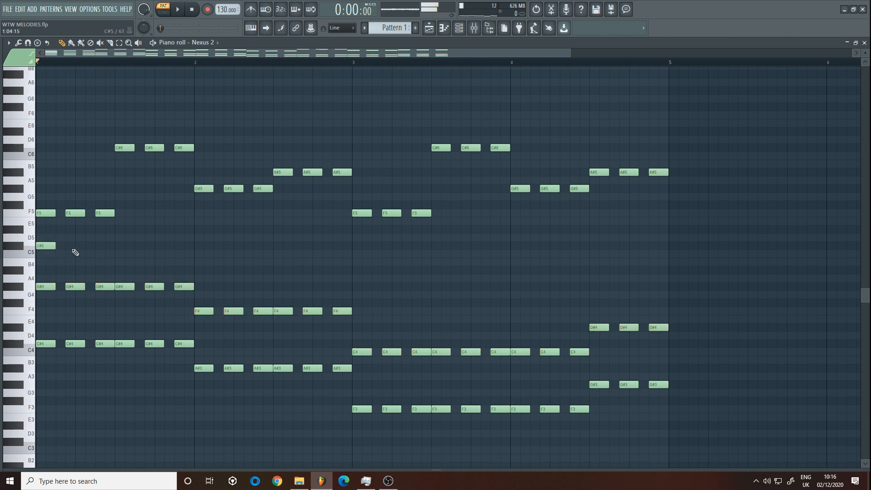
pyautogui.click(70, 247)
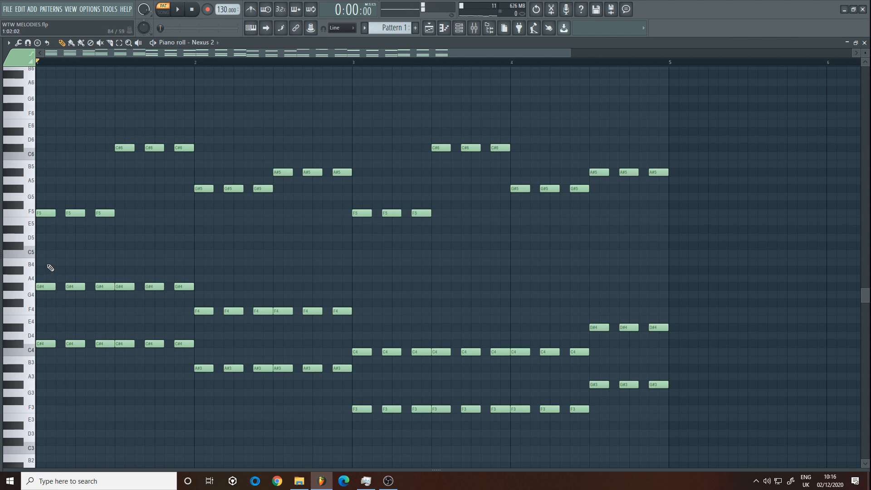
pyautogui.click(47, 270)
pyautogui.moveTo(36, 261); pyautogui.dragTo(36, 262)
pyautogui.press('space')
pyautogui.click(70, 262)
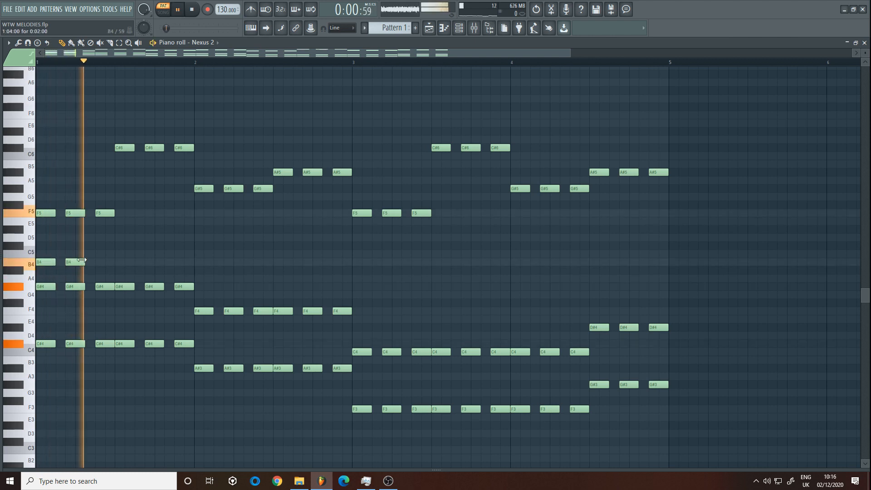
# - Try A#4 in place of B4 for bar 1's added chord notes, play it, and delete the A#4 notes
pyautogui.moveTo(43, 267); pyautogui.dragTo(36, 271)
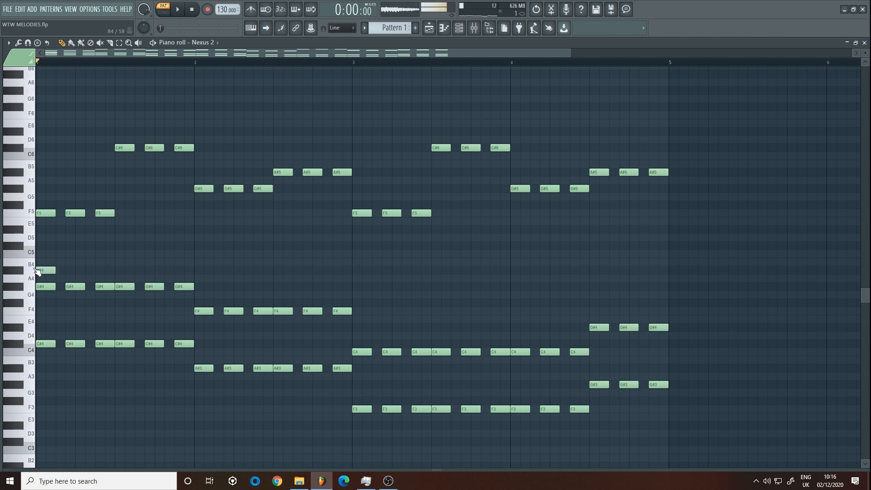
pyautogui.press('space')
pyautogui.click(70, 271)
pyautogui.press('space')
pyautogui.rightClick(70, 271)
pyautogui.rightClick(45, 272)
pyautogui.press('space')
# - Audition D#5 at the start of bar 1, move it to C#5, and add two more C#5 notes in the melody's rhythm
pyautogui.rightClick(50, 238)
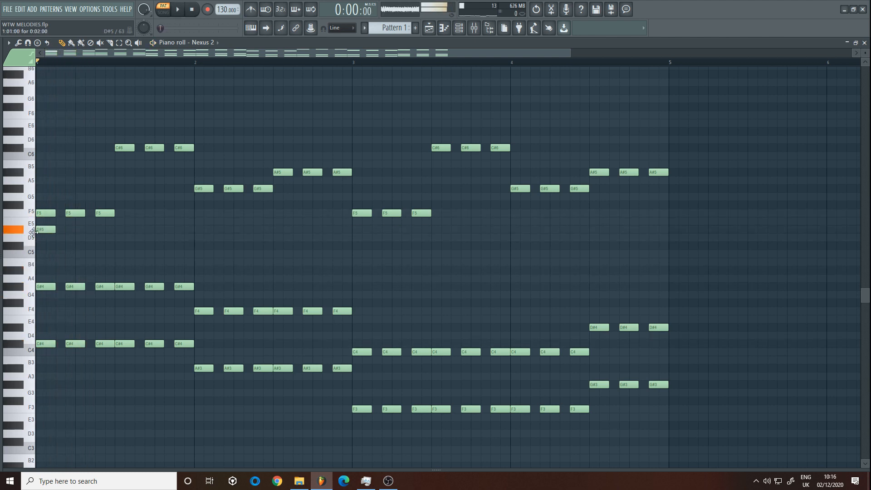
pyautogui.press('space')
pyautogui.press('space')
pyautogui.moveTo(45, 230); pyautogui.dragTo(47, 247)
pyautogui.press('space')
pyautogui.press('space')
pyautogui.press('space')
pyautogui.click(75, 246)
pyautogui.press('space')
pyautogui.press('space')
pyautogui.click(102, 246)
# - Add three D#5 chord notes beneath the C#6 melody notes in the second half of bar 1 and play the pattern
pyautogui.click(113, 228)
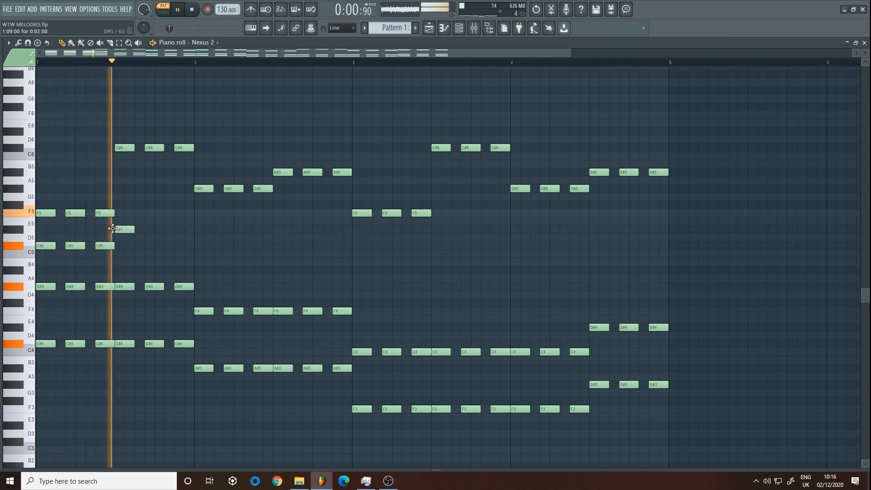
pyautogui.click(122, 229)
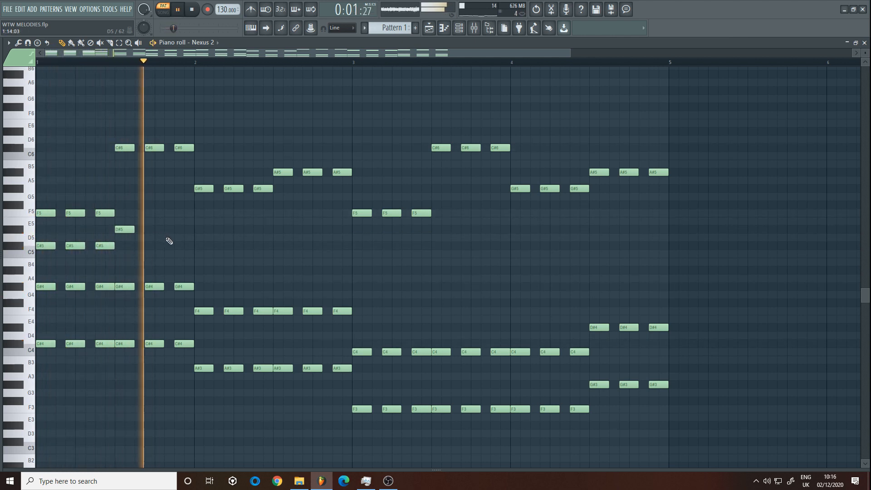
pyautogui.click(150, 229)
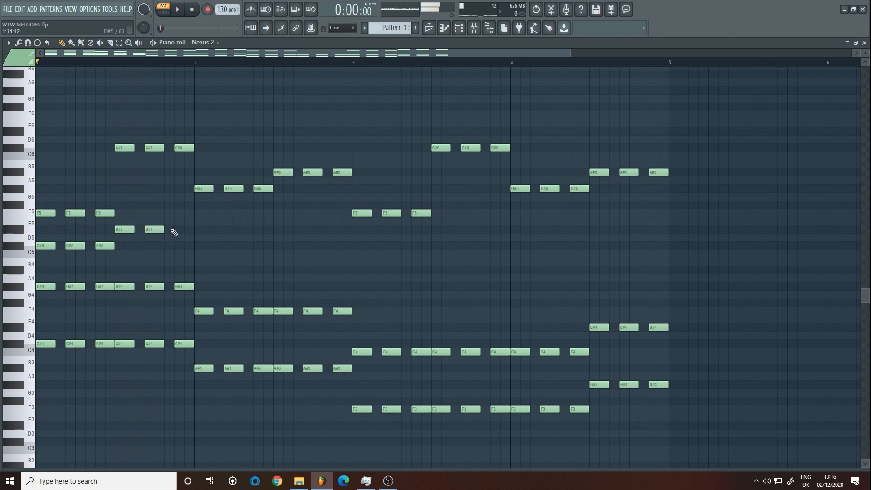
pyautogui.click(178, 229)
pyautogui.press('space')
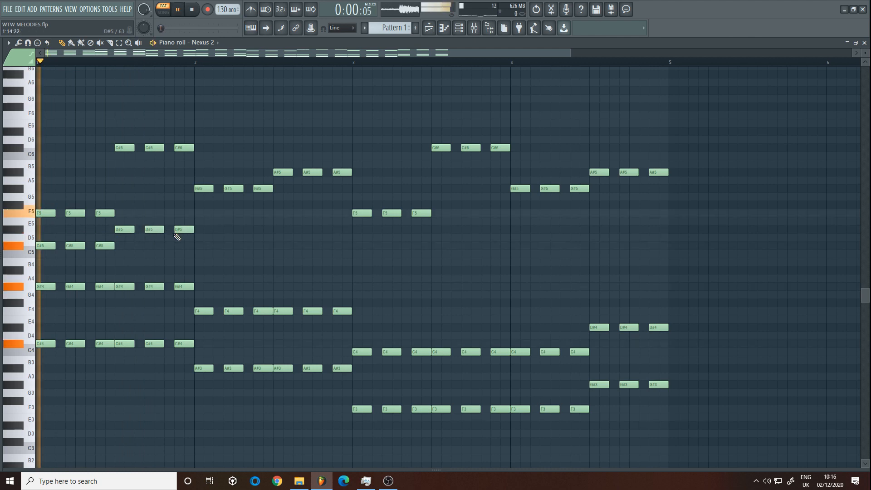
# - Audition C5 at the start of bar 2, then place three C#5 chord notes in the bar's first half instead
pyautogui.click(204, 238)
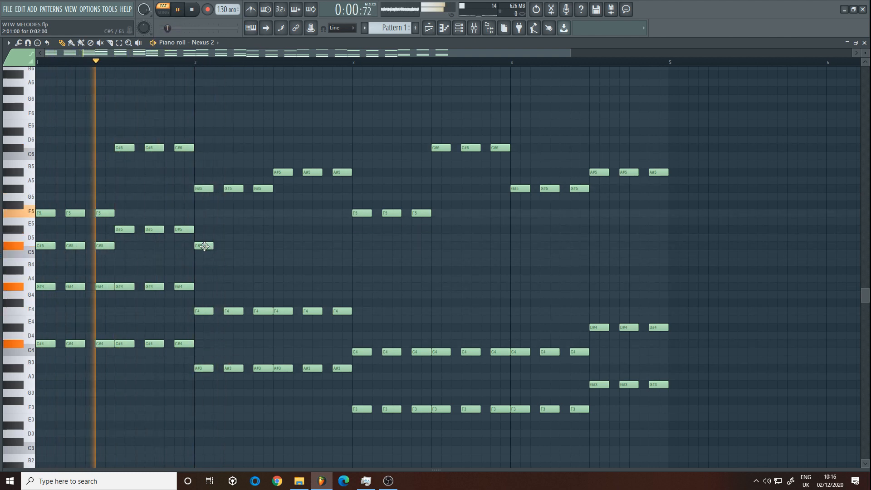
pyautogui.moveTo(205, 246); pyautogui.dragTo(203, 254)
pyautogui.rightClick(206, 254)
pyautogui.press('space')
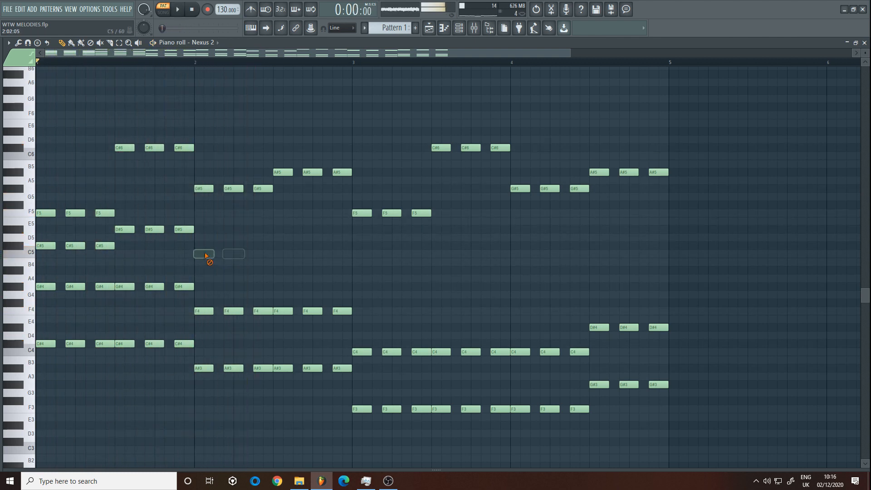
pyautogui.press('space')
pyautogui.click(204, 246)
pyautogui.click(234, 246)
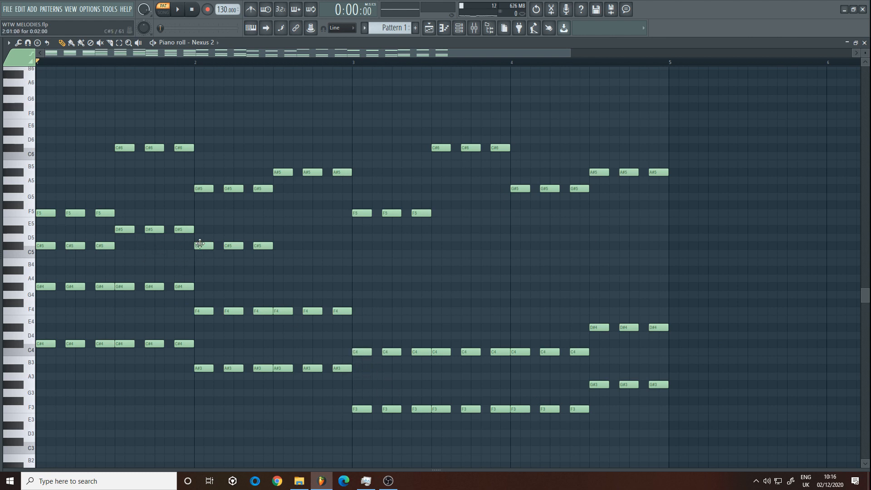
# - Play the pattern and lower the three D#5 notes in the second half of bar 1 to C5
pyautogui.press('space')
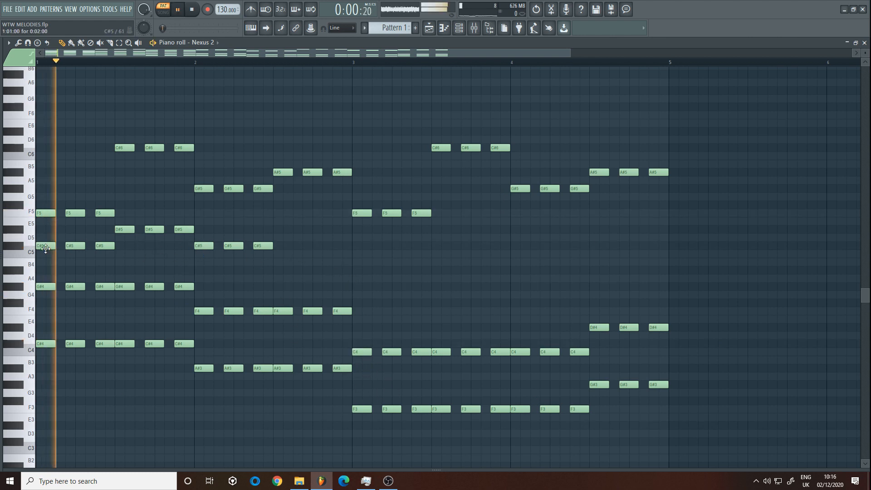
pyautogui.moveTo(126, 230); pyautogui.dragTo(127, 257)
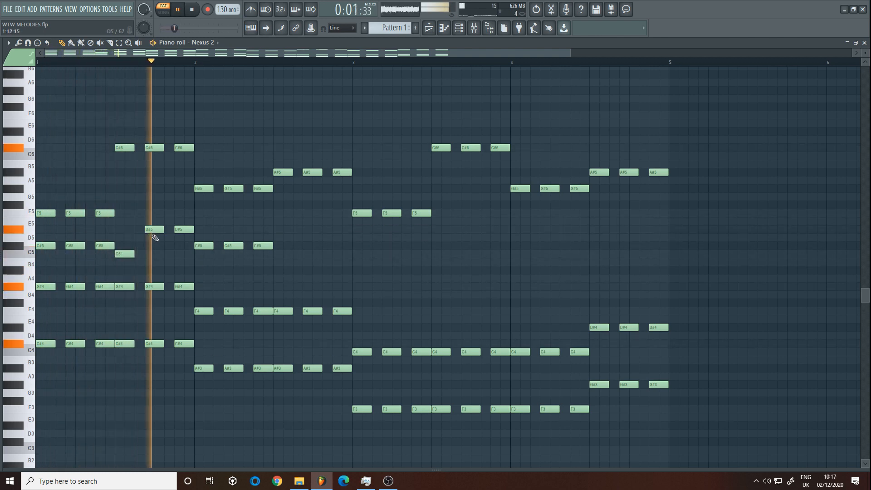
pyautogui.moveTo(152, 230); pyautogui.dragTo(186, 255)
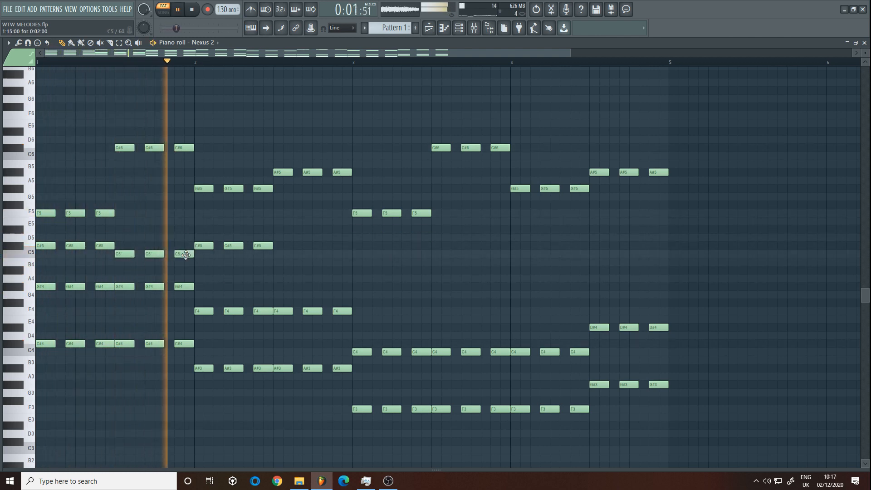
# - Select the first three C#5 notes of bar 1, try lowering them to C5, and play the pattern
pyautogui.click(119, 43)
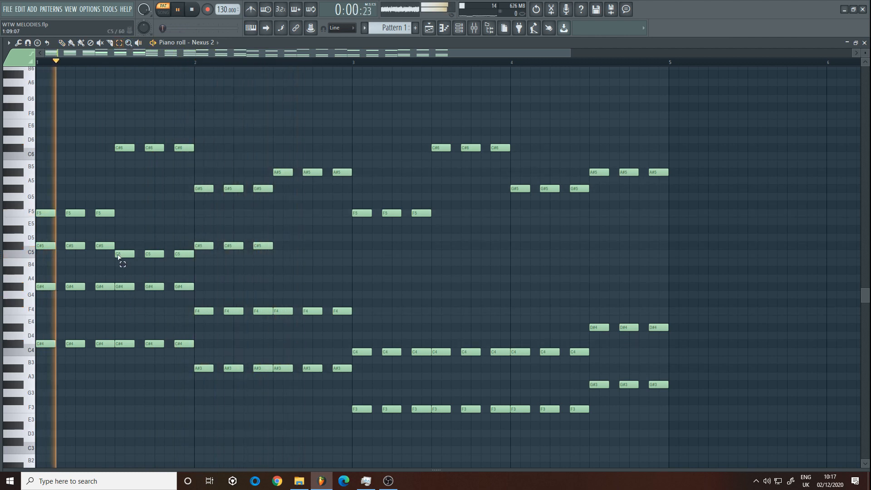
pyautogui.press('space')
pyautogui.moveTo(114, 257); pyautogui.dragTo(52, 245)
pyautogui.press('space')
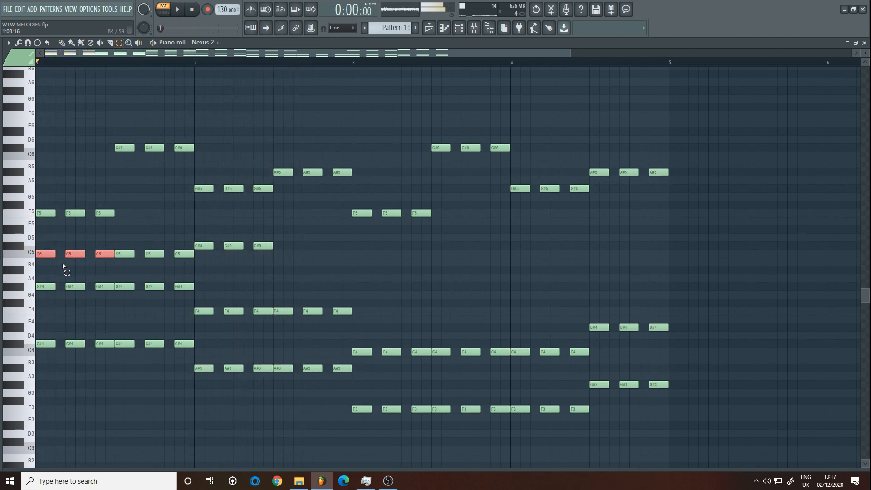
pyautogui.press('space')
pyautogui.press('p')
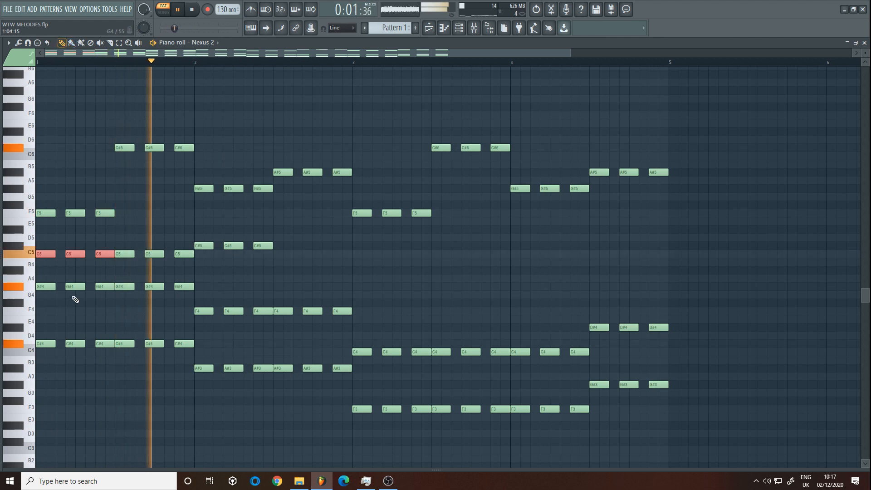
# - Raise all six C5 notes in bar 1 to C#5 and play the pattern
pyautogui.press('Up')
pyautogui.press('space')
pyautogui.press('space')
pyautogui.moveTo(125, 254); pyautogui.dragTo(179, 245)
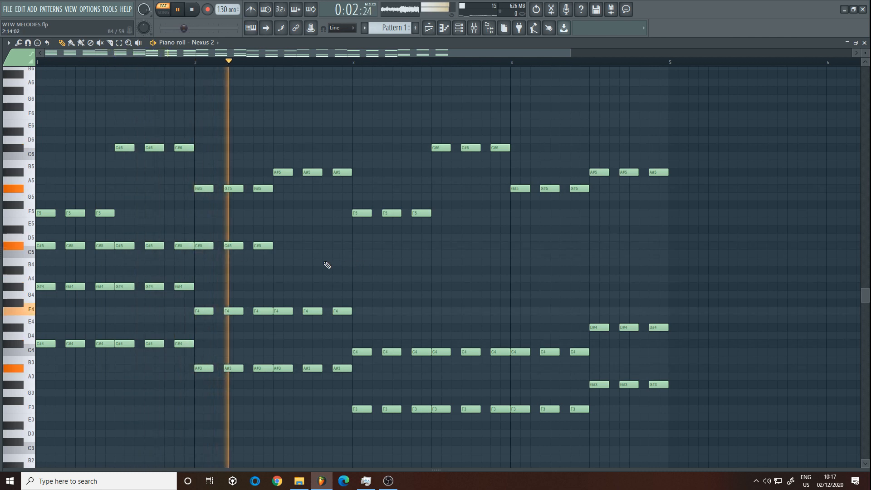
# - Place three C5 chord notes in the second half of bar 2 and play the pattern
pyautogui.press('space')
pyautogui.press('space')
pyautogui.click(279, 254)
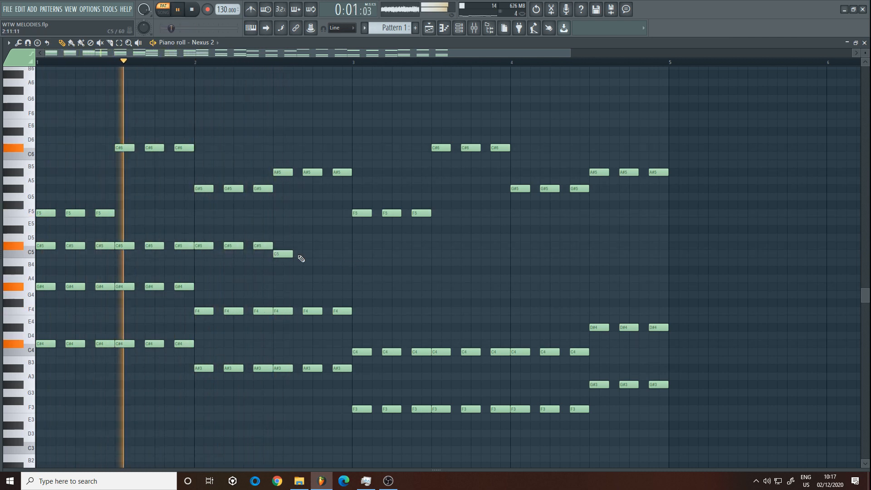
pyautogui.click(308, 254)
pyautogui.click(337, 254)
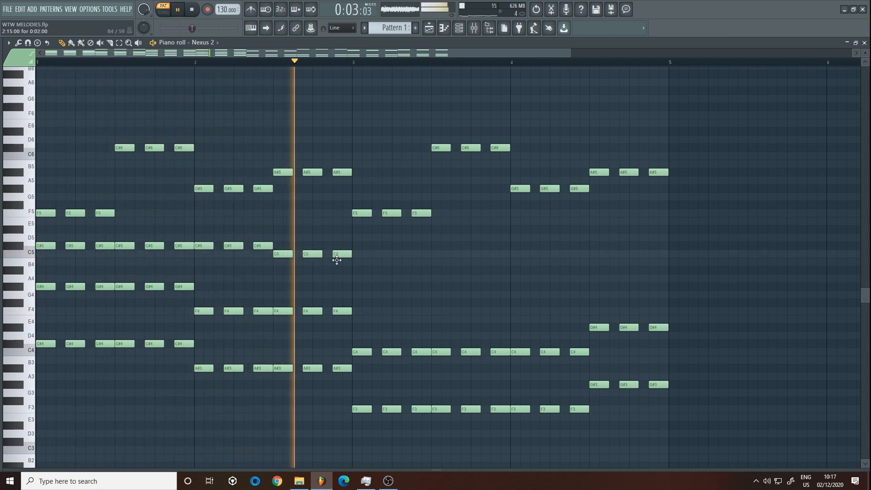
pyautogui.press('space')
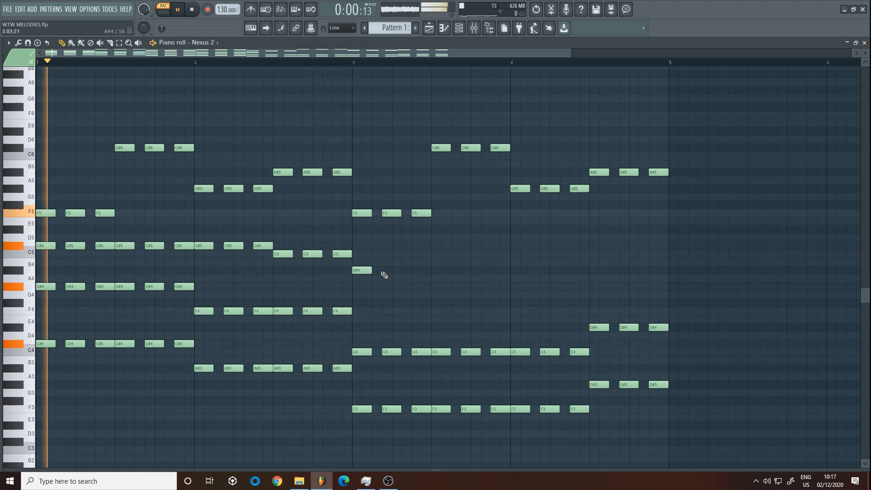
# - Place six G#4 chord notes across bar 3, matching the rhythm of the bass notes
pyautogui.moveTo(362, 270); pyautogui.dragTo(362, 287)
pyautogui.click(392, 286)
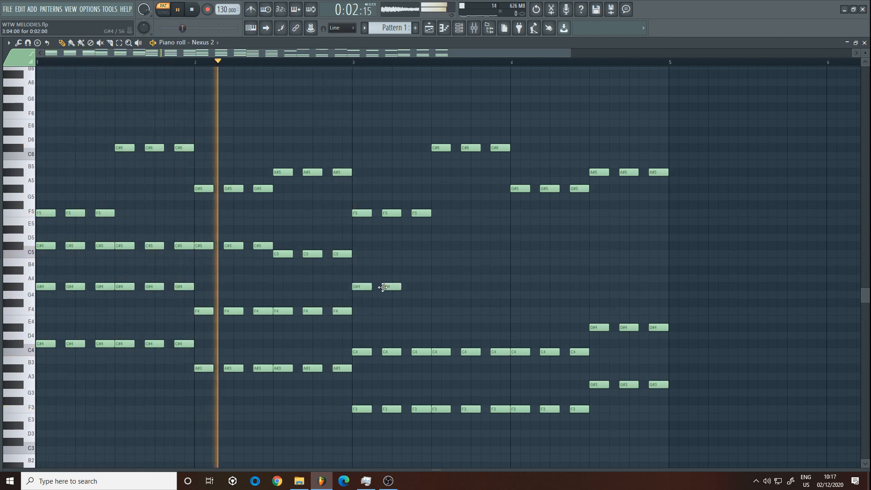
pyautogui.click(422, 287)
pyautogui.click(436, 287)
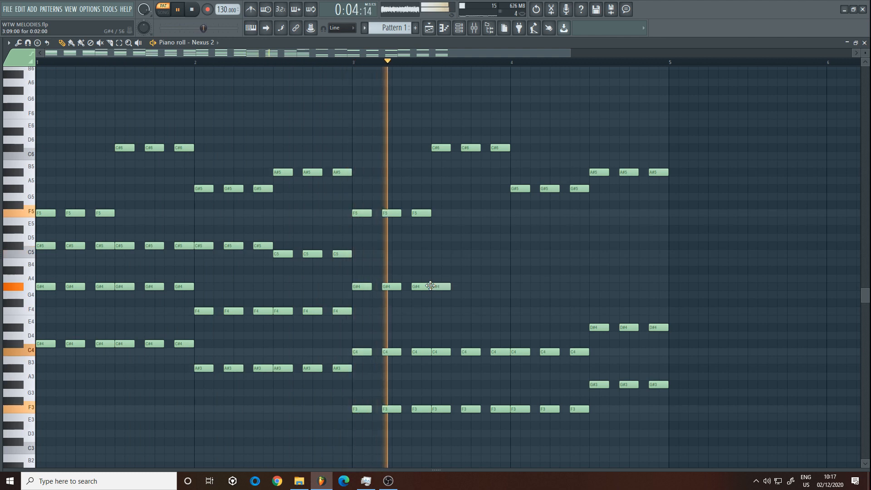
pyautogui.click(471, 286)
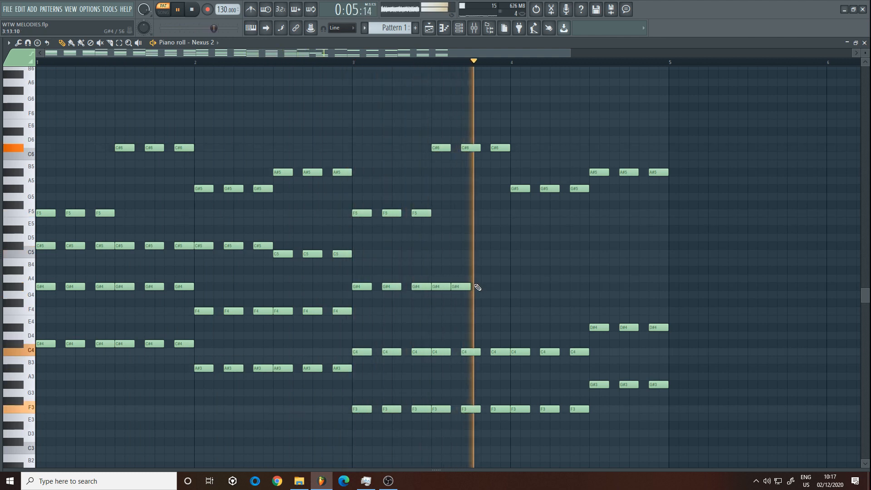
pyautogui.click(499, 287)
# - Try three A#4 chord notes in the first half of bar 4, play the pattern, and remove them
pyautogui.click(509, 271)
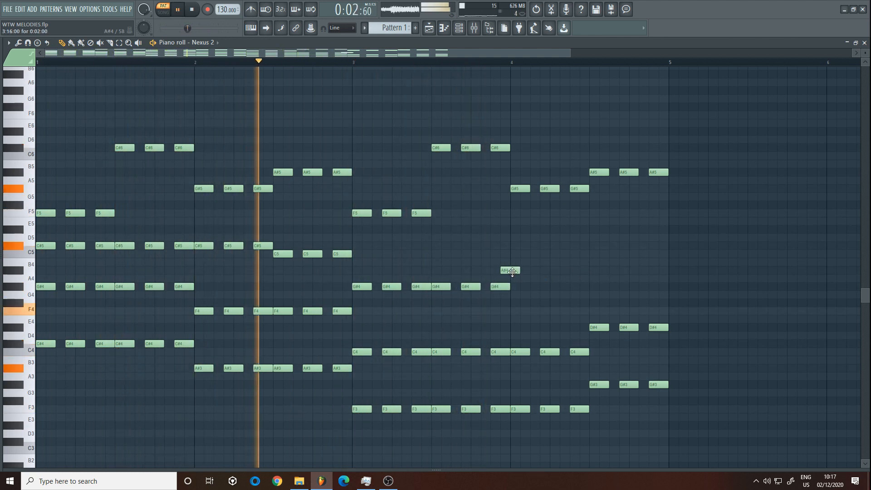
pyautogui.moveTo(513, 272); pyautogui.dragTo(523, 271)
pyautogui.click(545, 270)
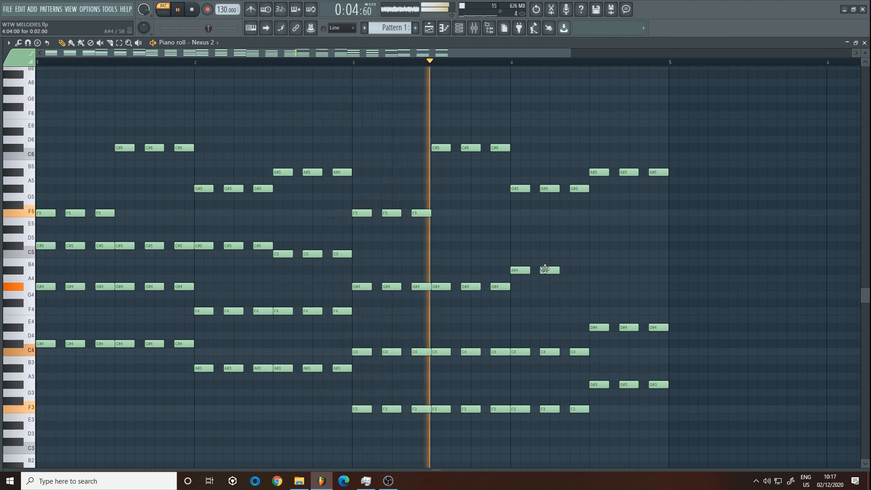
pyautogui.click(577, 270)
pyautogui.press('space')
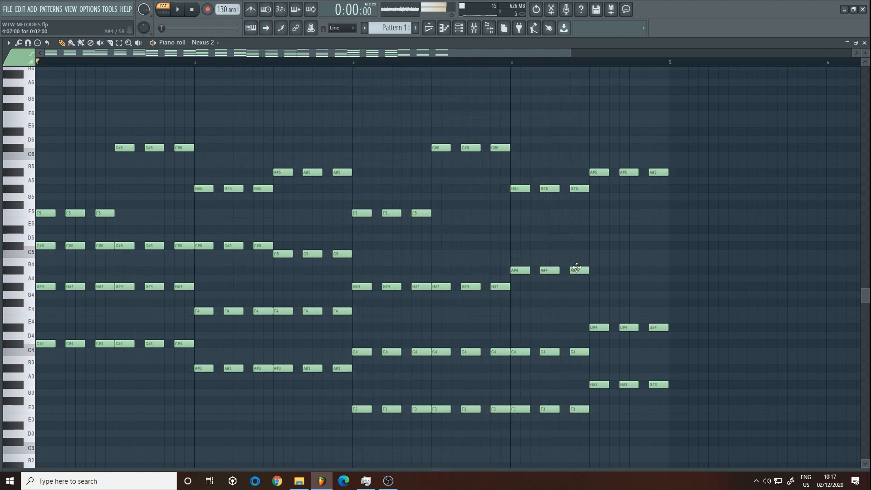
pyautogui.press('space')
pyautogui.rightClick(577, 269)
pyautogui.rightClick(550, 270)
pyautogui.rightClick(520, 270)
# - Place three G#4 chord notes in the first half of bar 4
pyautogui.click(522, 287)
pyautogui.click(545, 287)
pyautogui.click(574, 287)
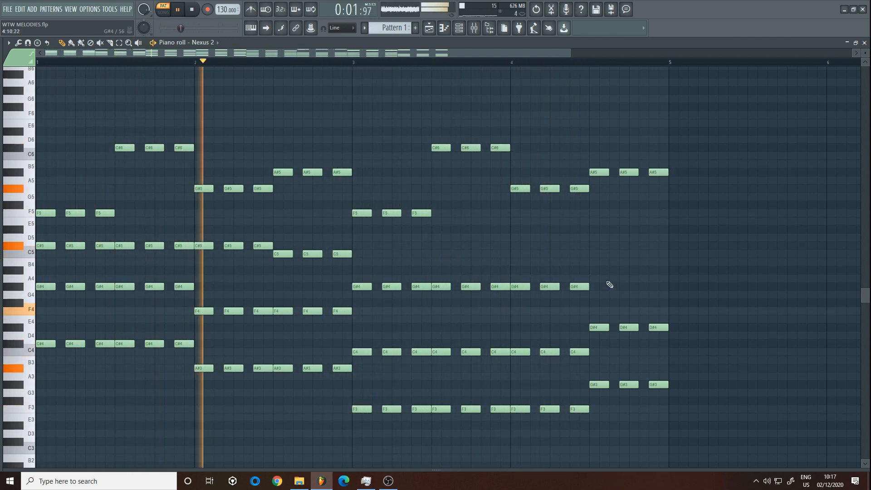
# - Place three A#4 chord notes in the second half of bar 4 and play the pattern
pyautogui.click(595, 270)
pyautogui.click(626, 270)
pyautogui.click(654, 278)
pyautogui.press('space')
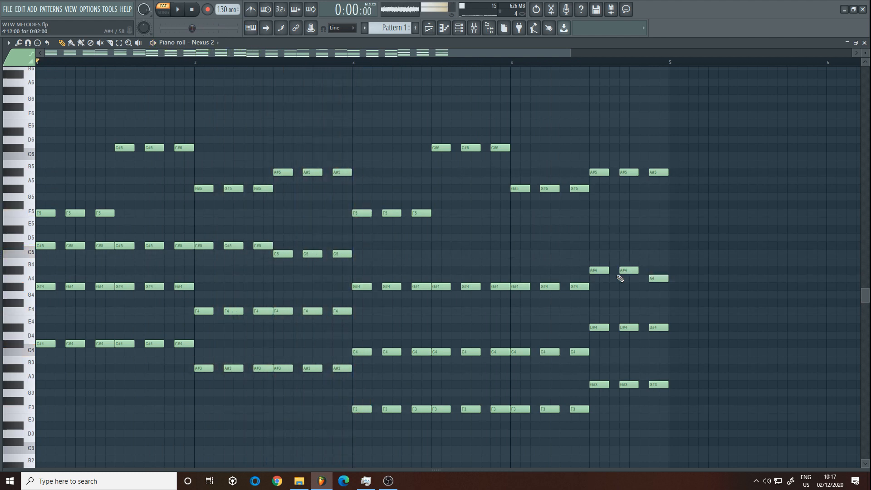
pyautogui.moveTo(661, 282); pyautogui.dragTo(662, 270)
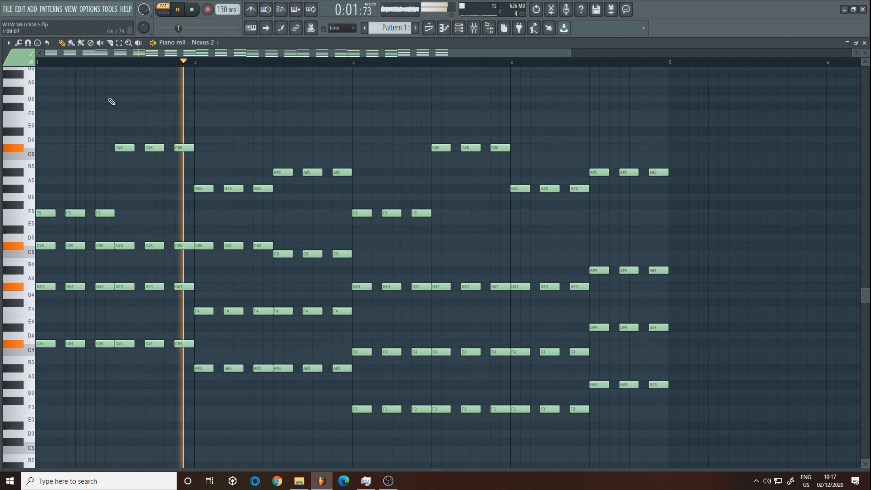
# - Select the six C#5 notes in bar 1, try raising them to E5, and delete them
pyautogui.click(120, 42)
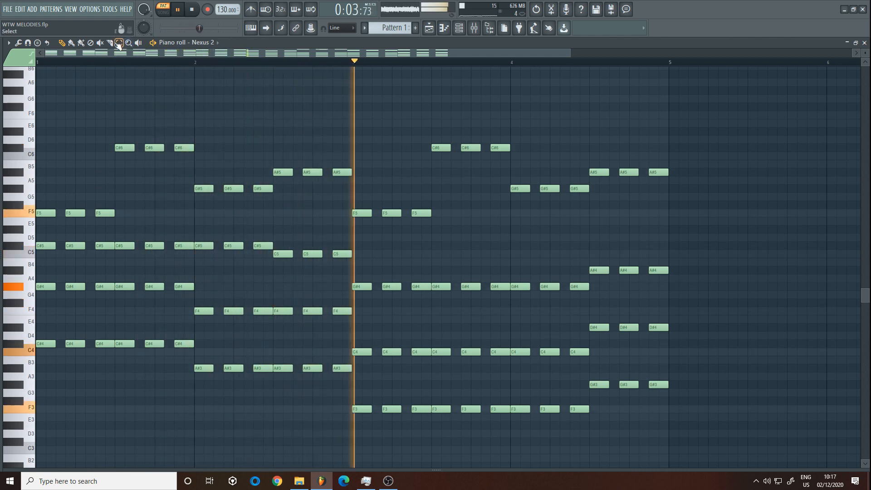
pyautogui.moveTo(193, 244); pyautogui.dragTo(50, 255)
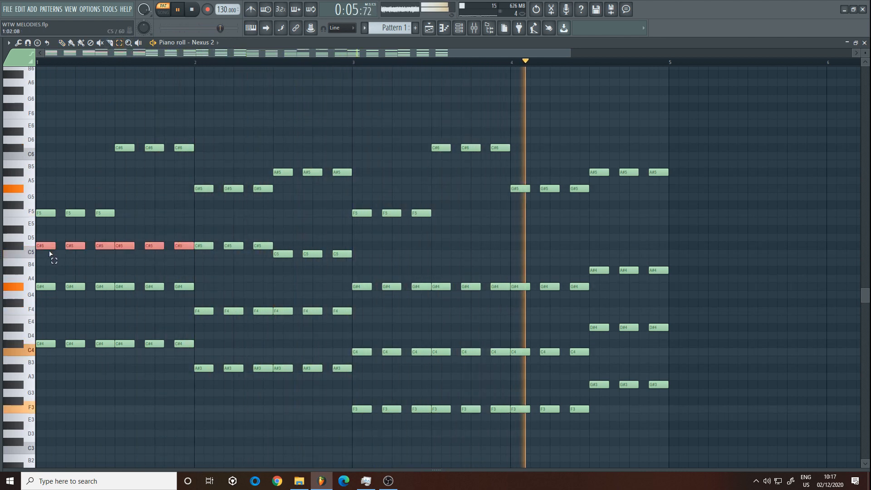
pyautogui.press('space')
pyautogui.press('Up')
pyautogui.press('Up')
pyautogui.press('Up')
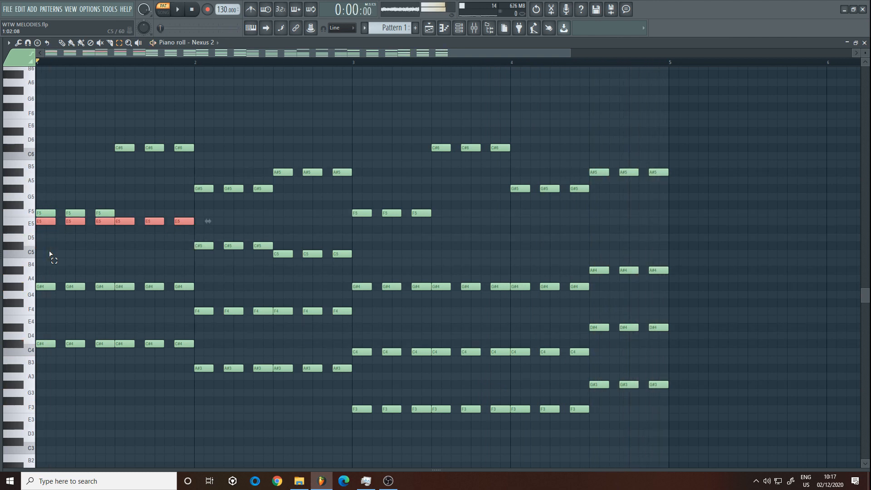
pyautogui.press('Delete')
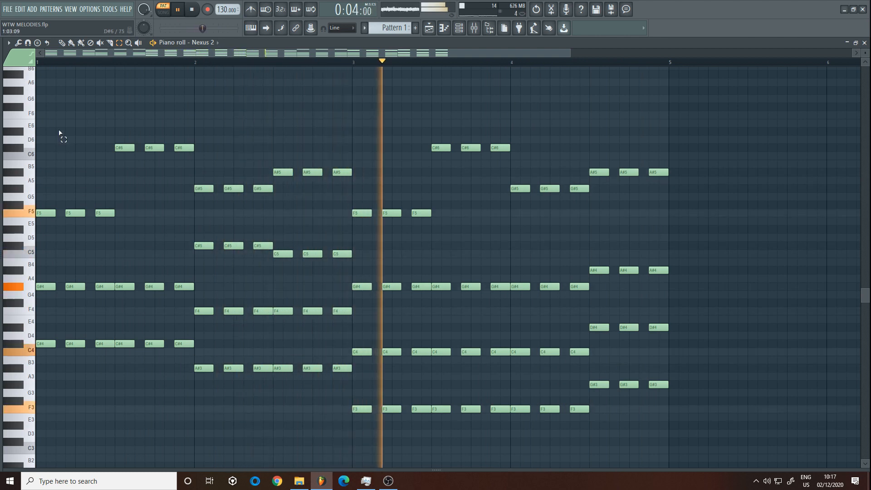
# - Place six F4 chord notes across bar 1, between the C#4 and G#4 notes, and play the pattern
pyautogui.click(61, 43)
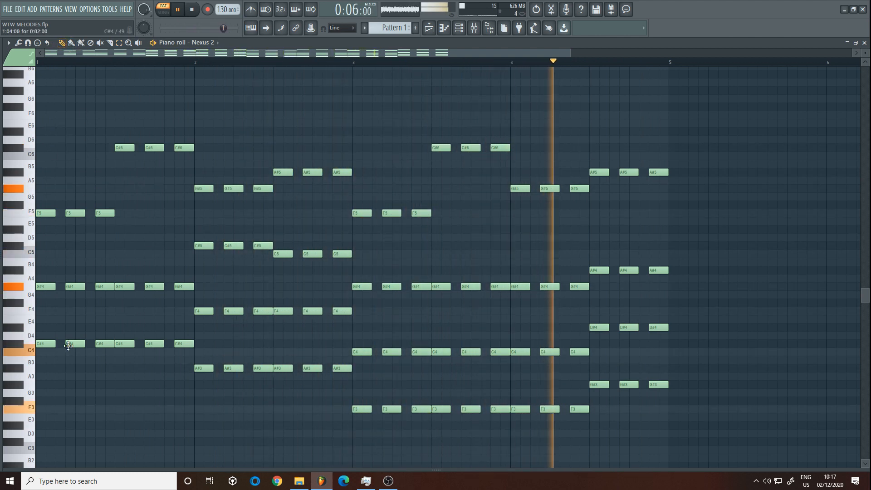
pyautogui.click(41, 311)
pyautogui.click(68, 311)
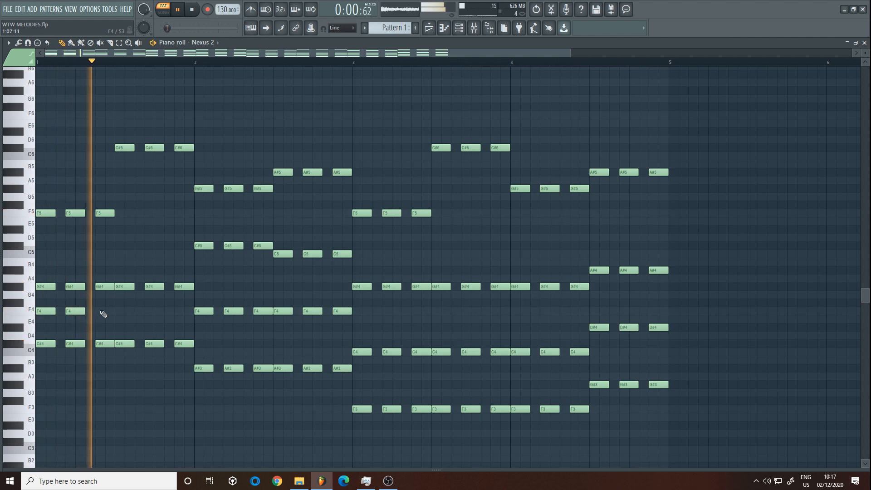
pyautogui.click(101, 312)
pyautogui.press('space')
pyautogui.click(118, 312)
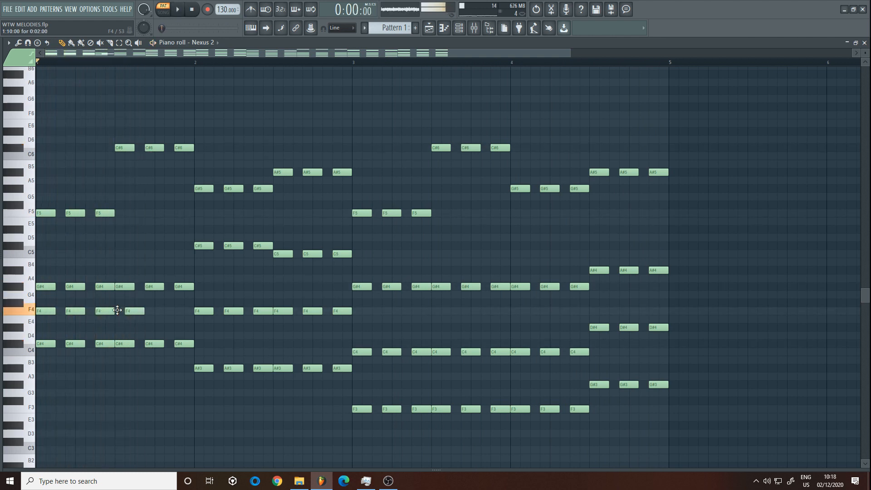
pyautogui.click(146, 311)
pyautogui.click(177, 311)
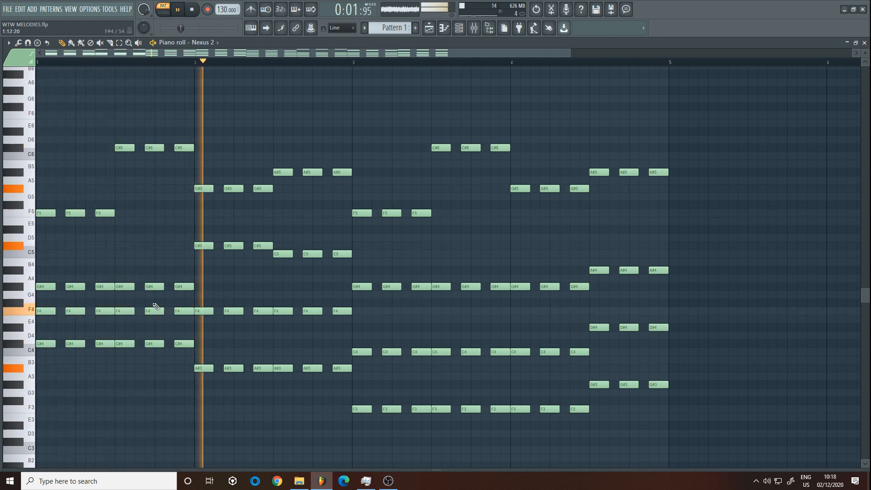
# - Raise all the notes by one octave and replace the three C6 notes in the second half of bar 2 with A#5
pyautogui.hotkey('ctrl', 'Up')
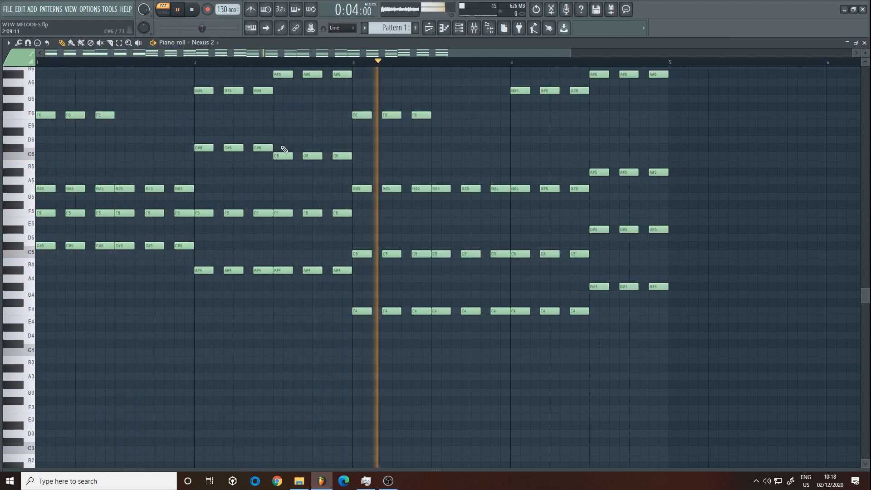
pyautogui.moveTo(275, 156); pyautogui.dragTo(310, 173)
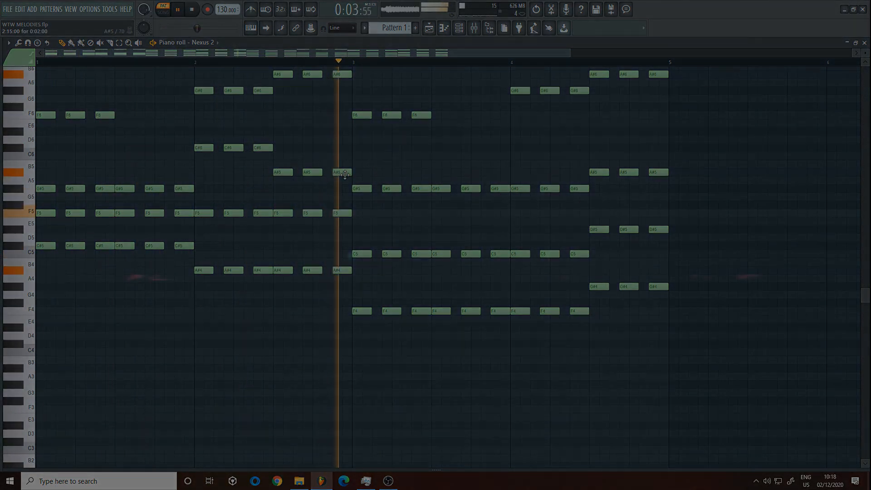